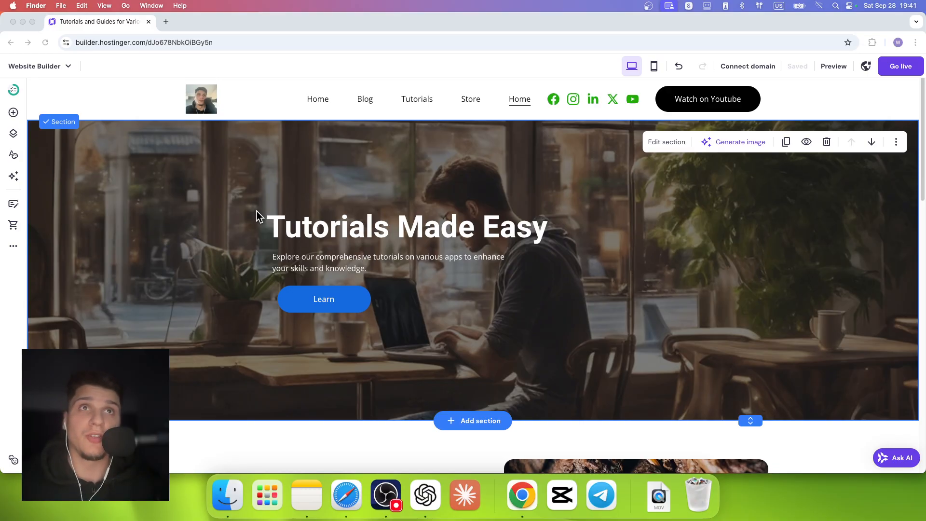
# Look through the home page from the hero section down to the contact form and footer.
pyautogui.scroll(-18, 259, 219)
pyautogui.scroll(18, 259, 219)
pyautogui.scroll(-15, 259, 219)
pyautogui.scroll(6, 260, 219)
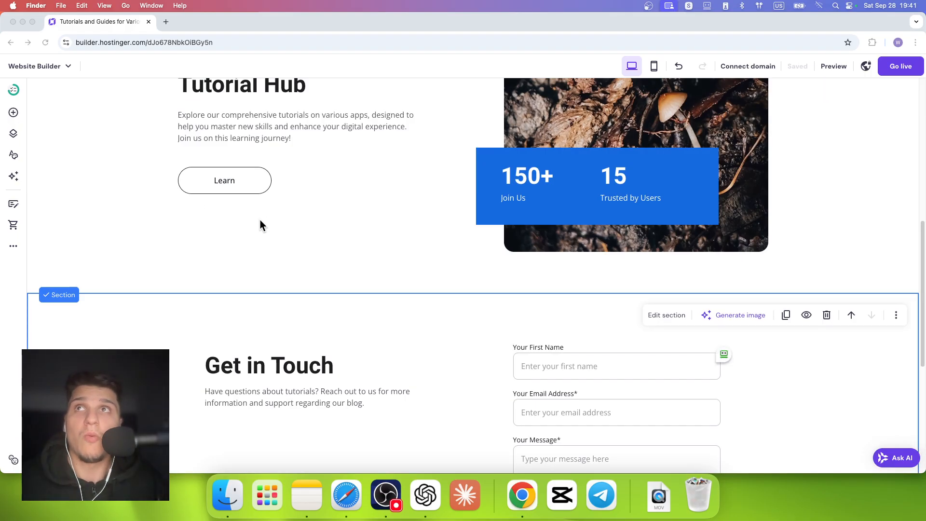
pyautogui.scroll(-10, 260, 219)
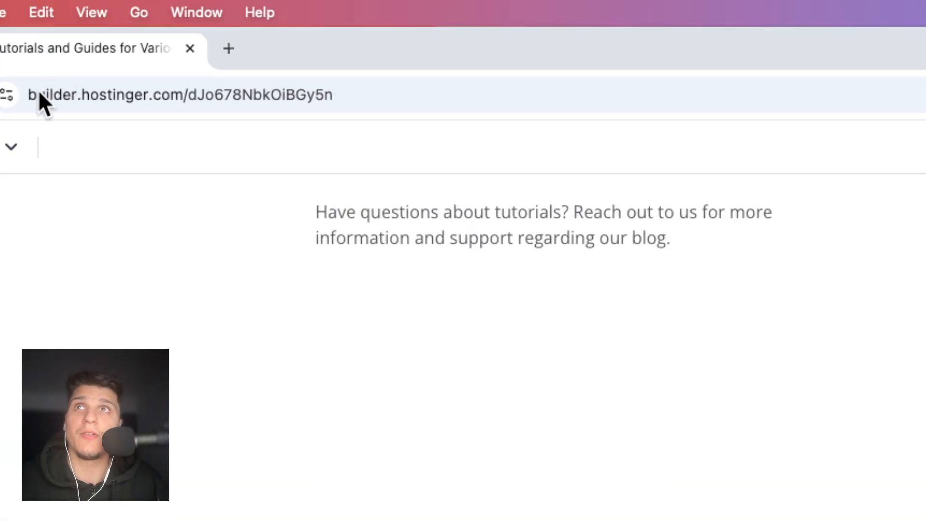
pyautogui.rightClick(129, 103)
pyautogui.click(402, 181)
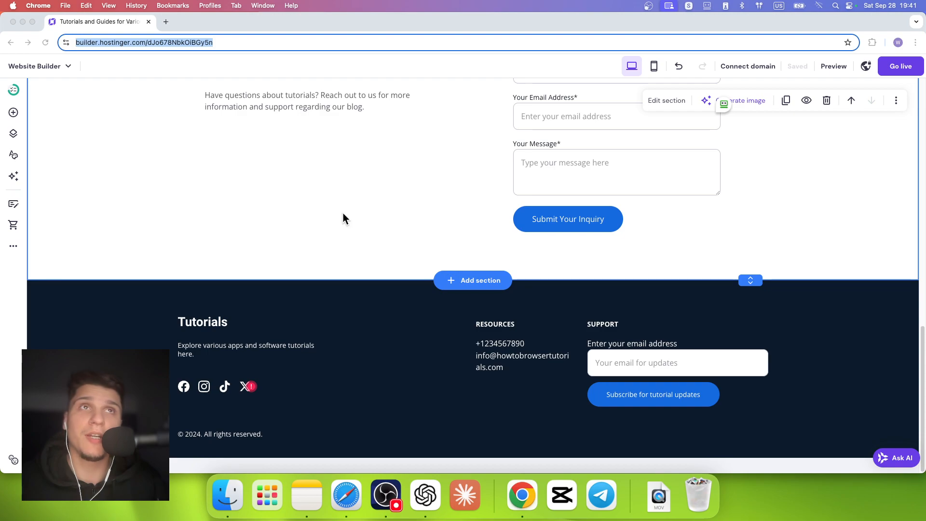
pyautogui.scroll(18, 343, 213)
pyautogui.scroll(-5, 343, 213)
pyautogui.scroll(5, 382, 198)
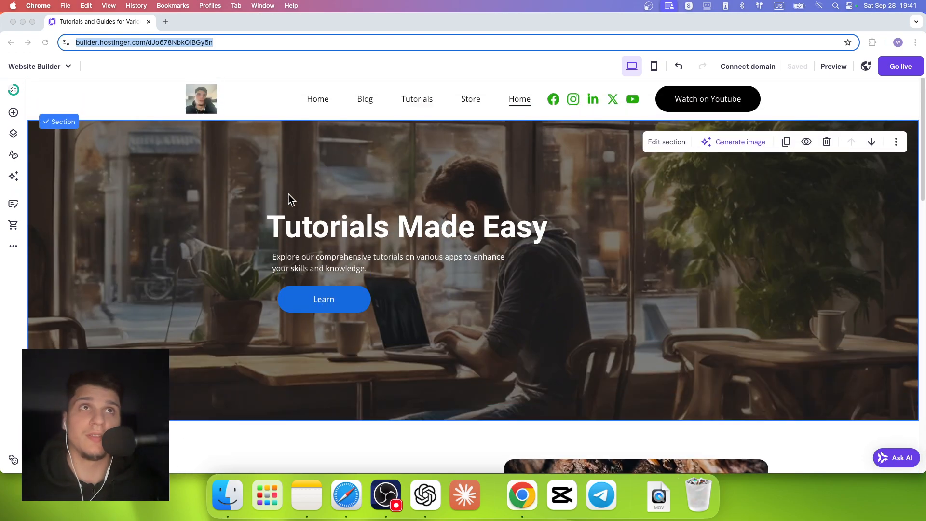
# Move the "Tutorials Made Easy" heading slightly up and to the left within the hero section.
pyautogui.click(13, 176)
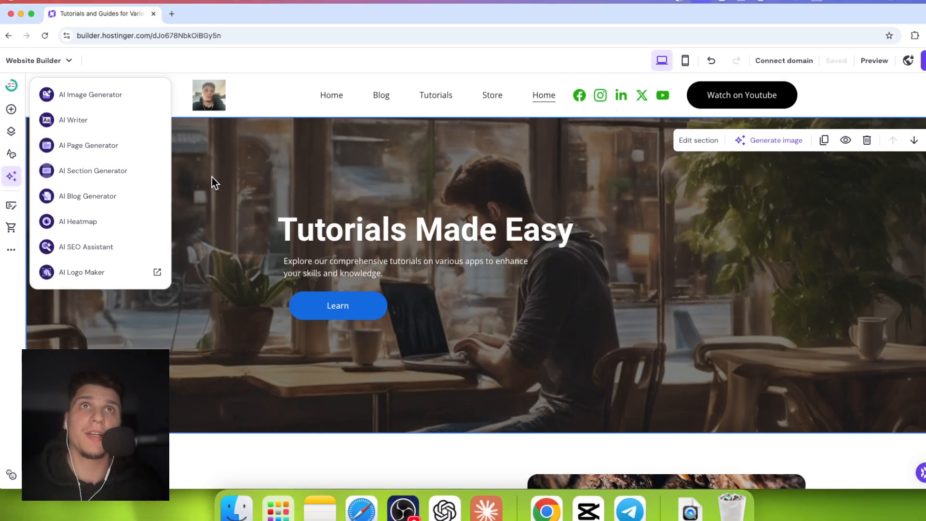
pyautogui.click(867, 298)
pyautogui.moveTo(868, 298); pyautogui.dragTo(837, 274)
pyautogui.click(824, 362)
pyautogui.click(589, 167)
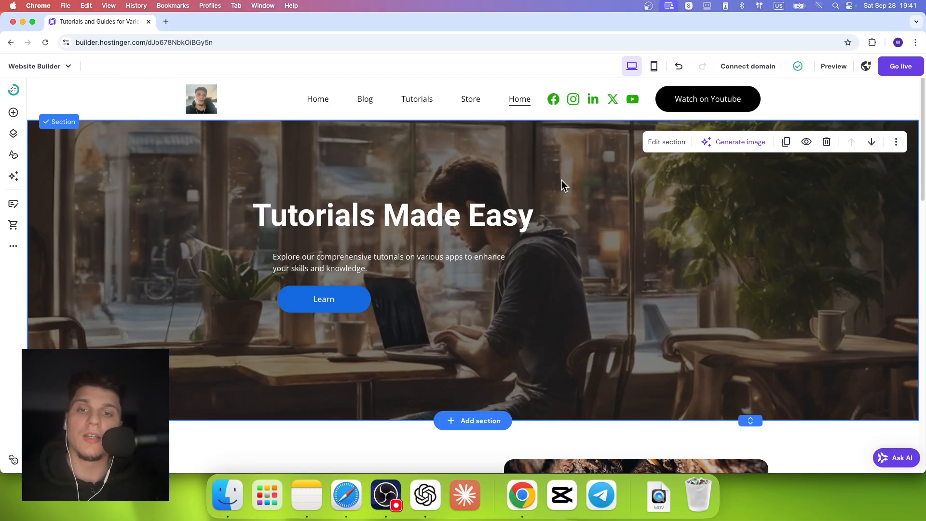
# Start generating a new AI section below the hero and show the example section descriptions.
pyautogui.scroll(-2, 560, 180)
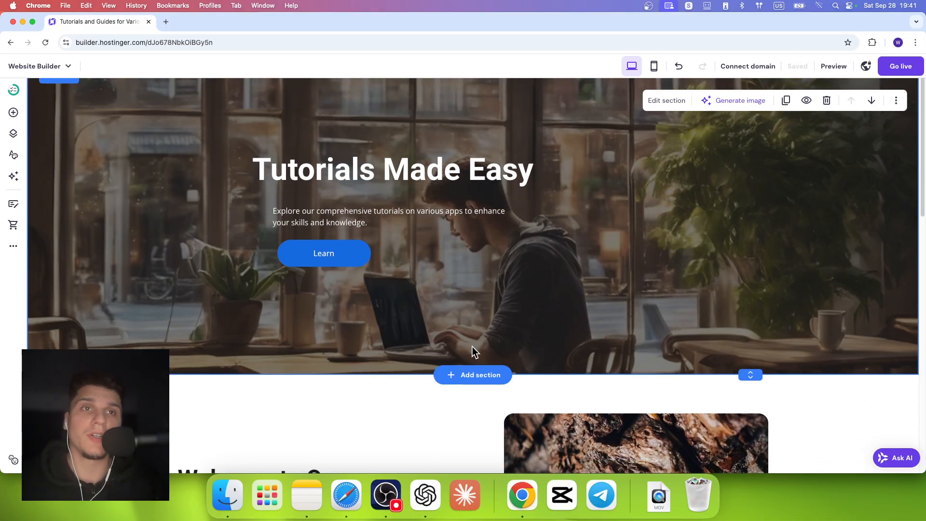
pyautogui.scroll(2, 452, 378)
pyautogui.scroll(-2, 458, 377)
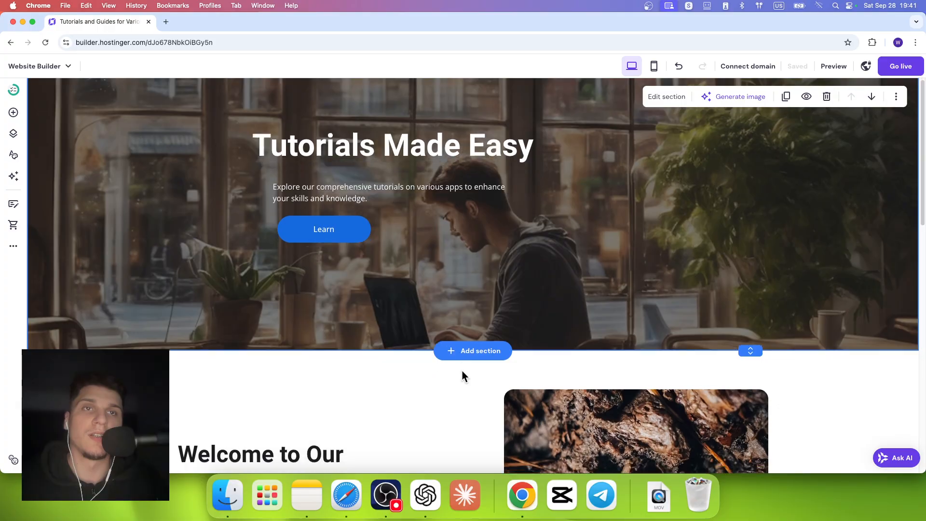
pyautogui.scroll(-3, 463, 369)
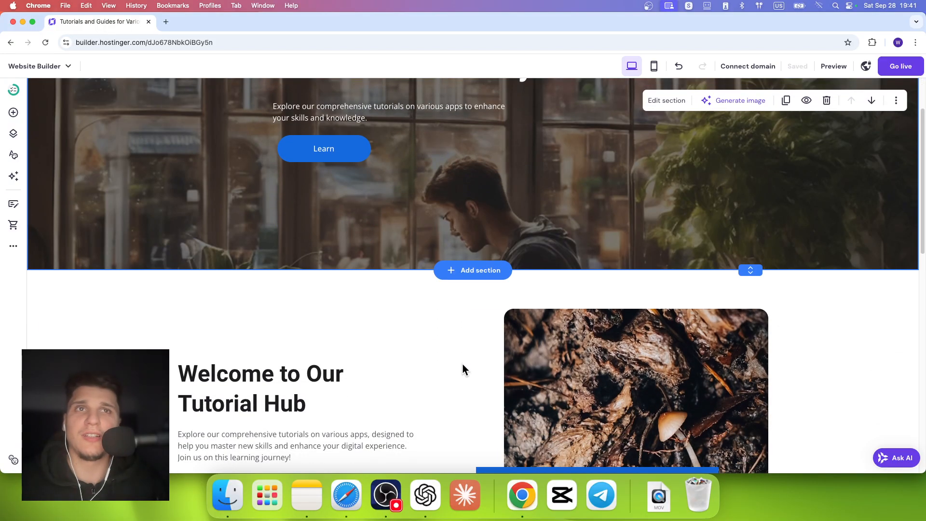
pyautogui.click(465, 273)
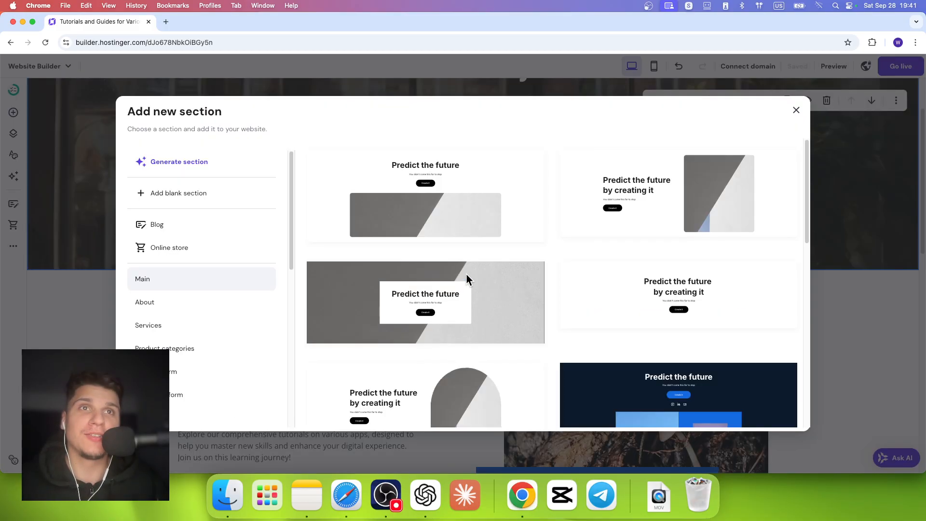
pyautogui.click(794, 114)
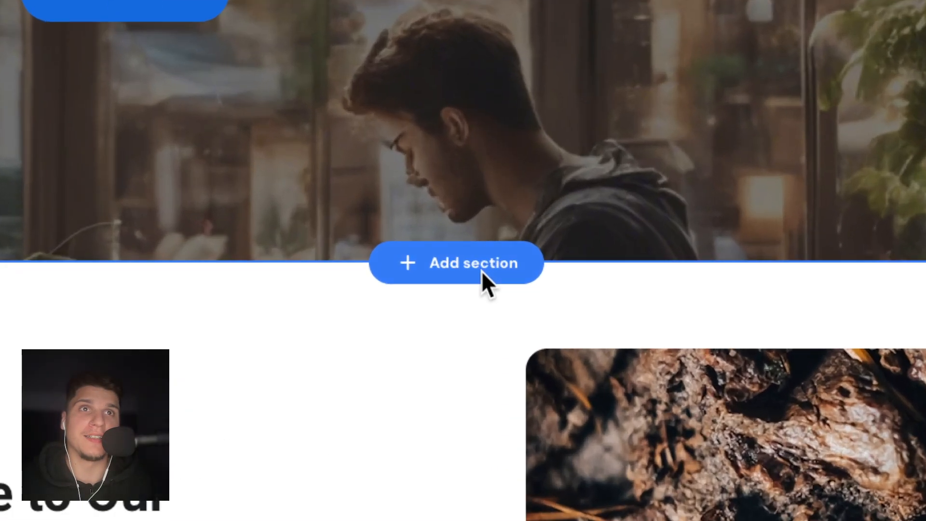
pyautogui.click(486, 275)
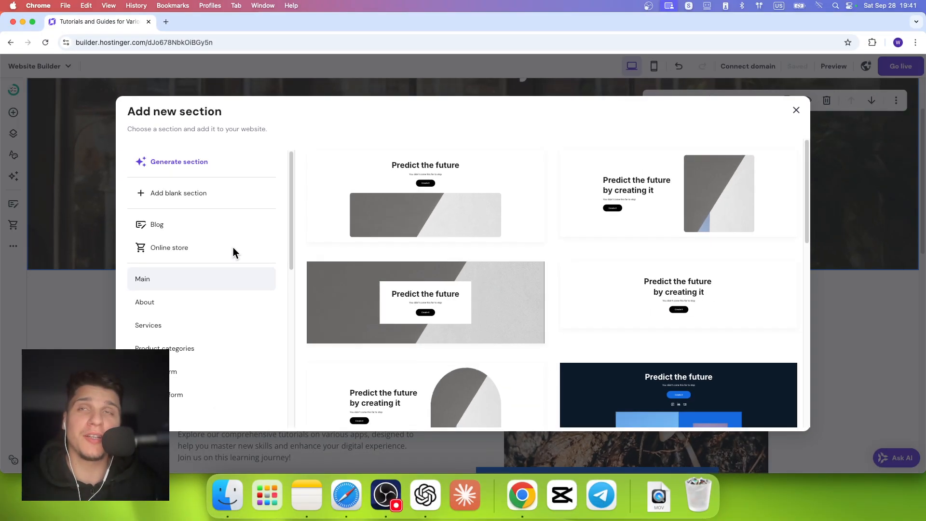
pyautogui.click(176, 163)
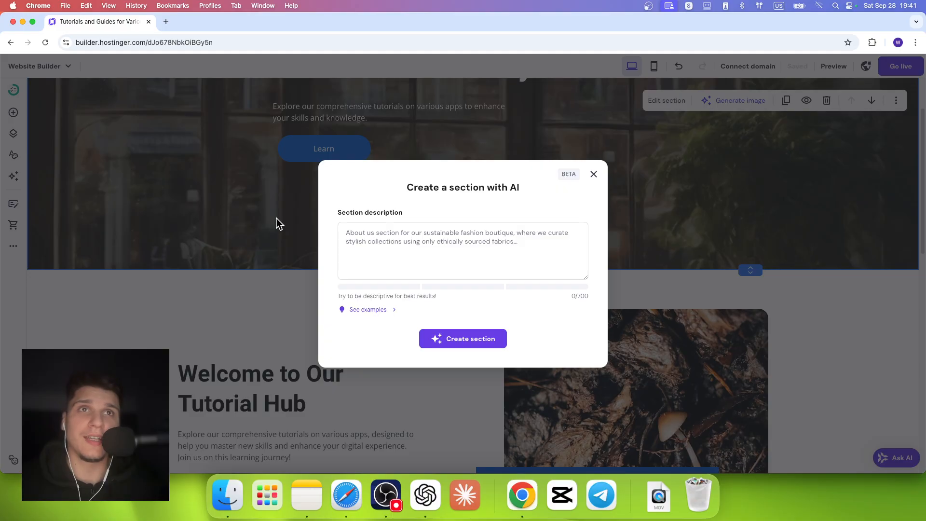
pyautogui.click(358, 246)
pyautogui.click(363, 309)
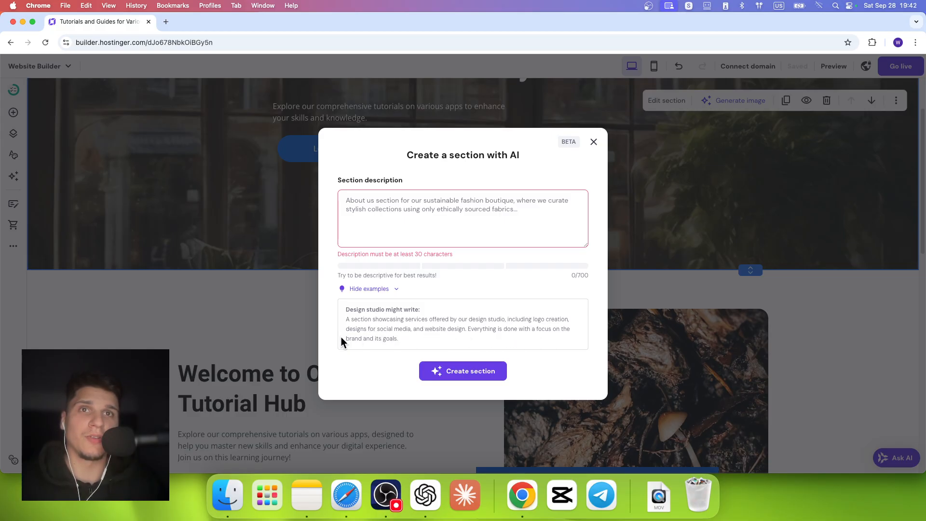
# Try to create an AI section from a pasted description of a page offering short software tutorials.
pyautogui.click(371, 210)
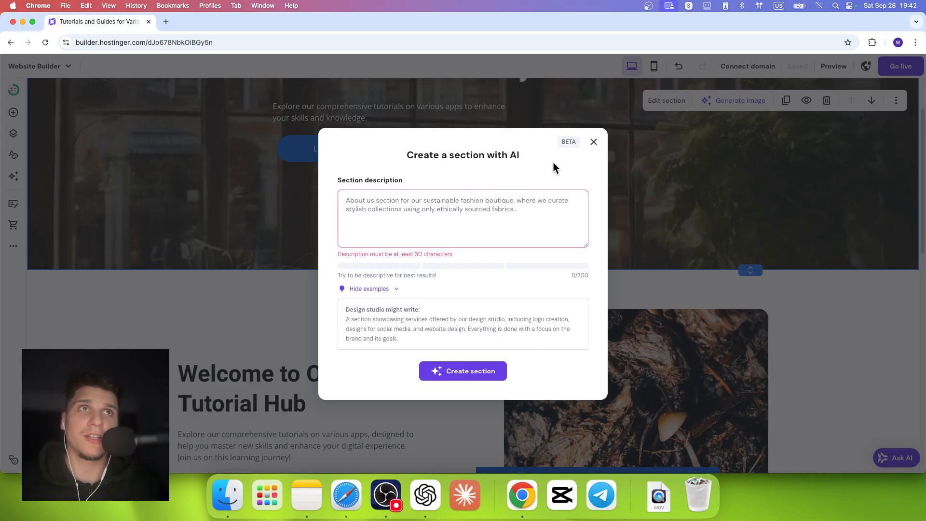
pyautogui.click(393, 219)
pyautogui.press('super+v')
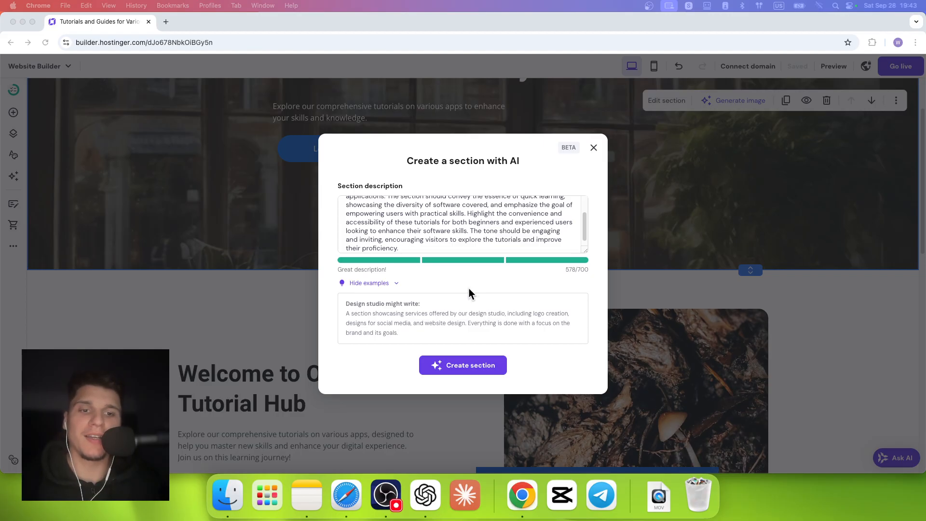
pyautogui.click(462, 366)
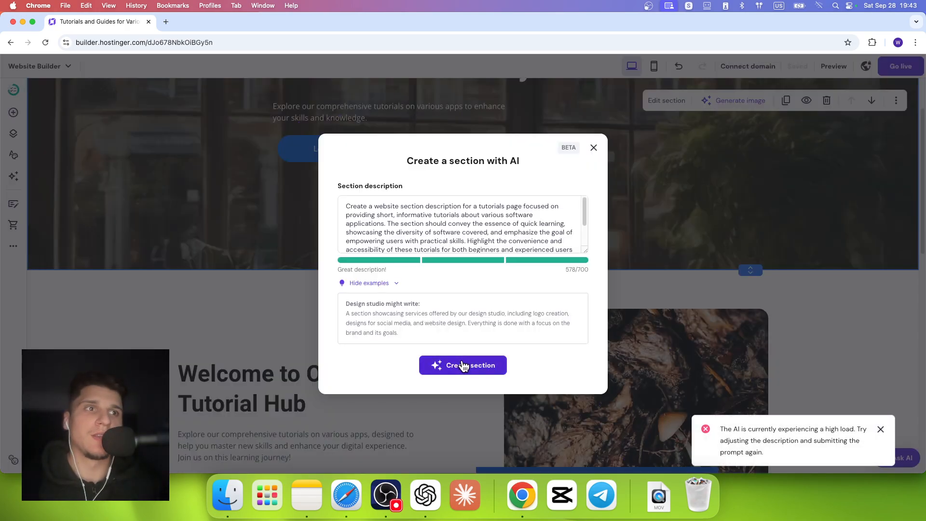
pyautogui.click(463, 365)
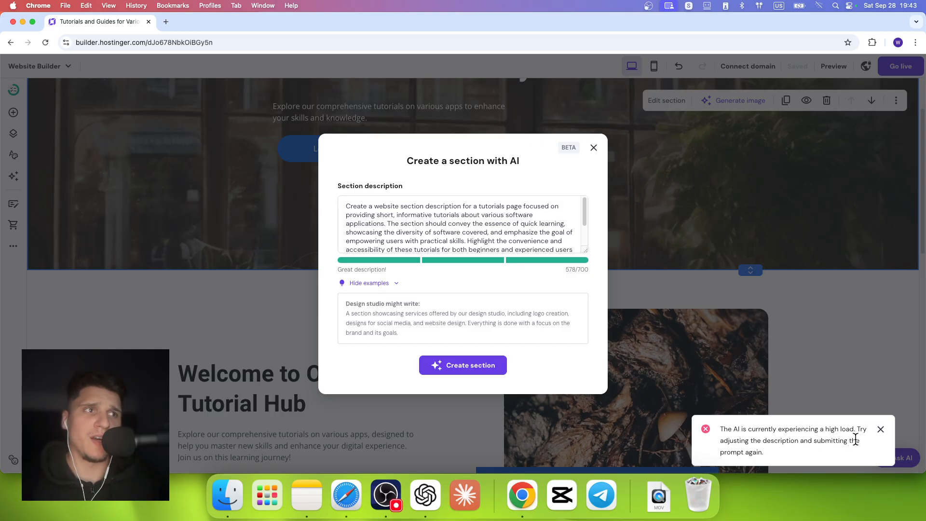
pyautogui.click(594, 148)
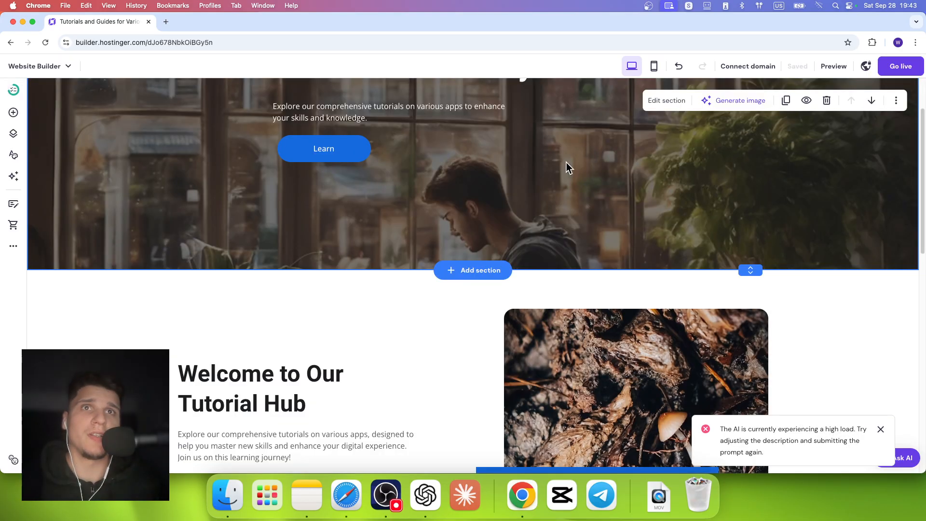
# Add a blank section directly below the hero section.
pyautogui.click(473, 270)
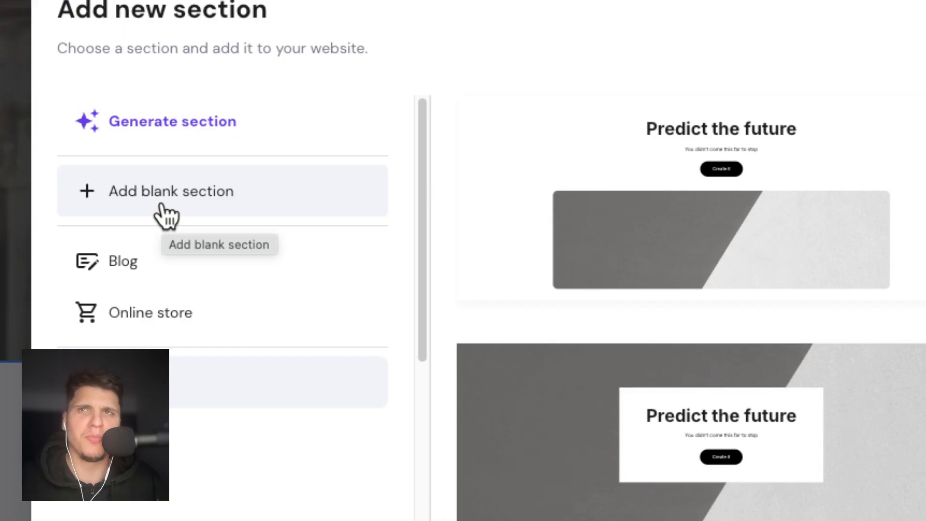
pyautogui.click(162, 205)
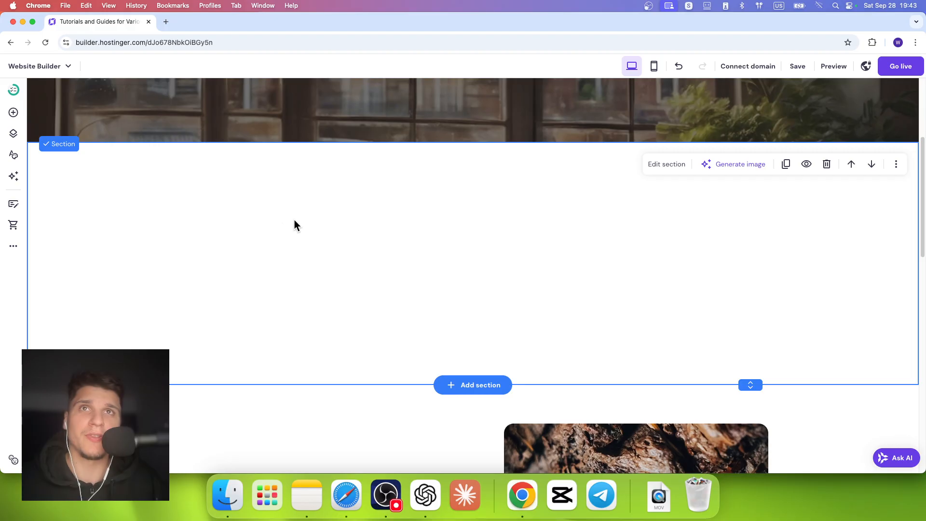
pyautogui.click(14, 113)
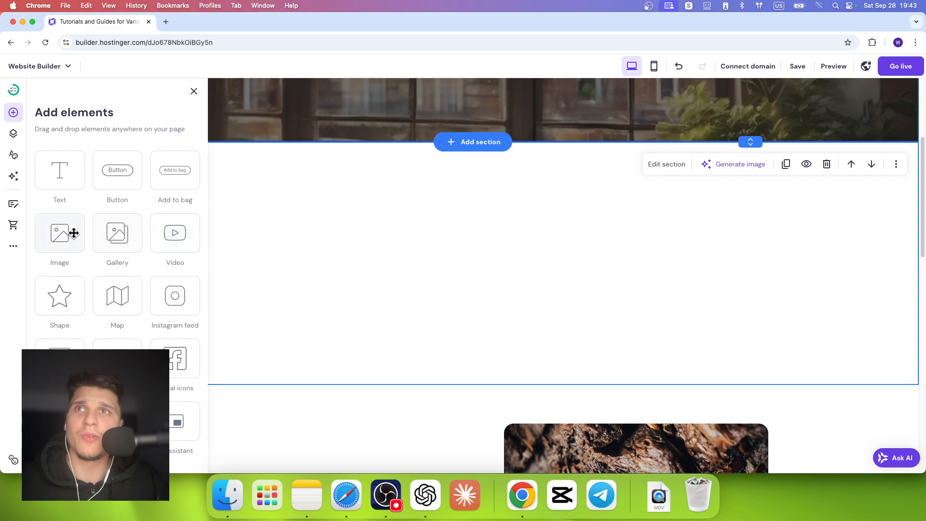
pyautogui.click(324, 233)
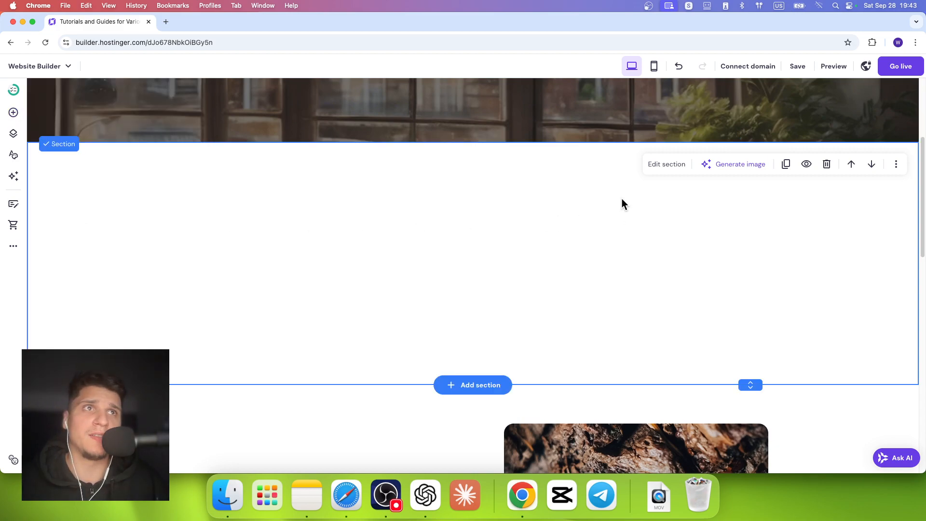
# Use the picture of a man with glasses at a café window as the blank section's background image.
pyautogui.click(656, 166)
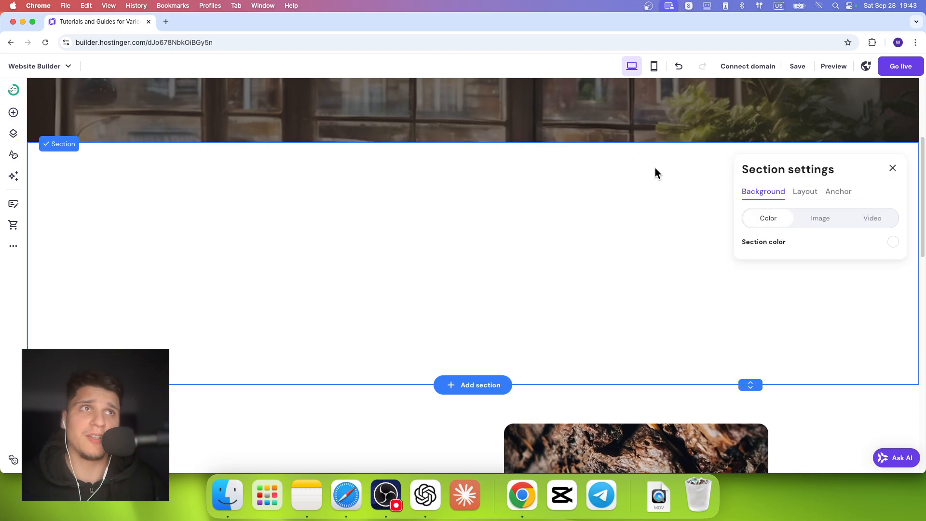
pyautogui.click(892, 242)
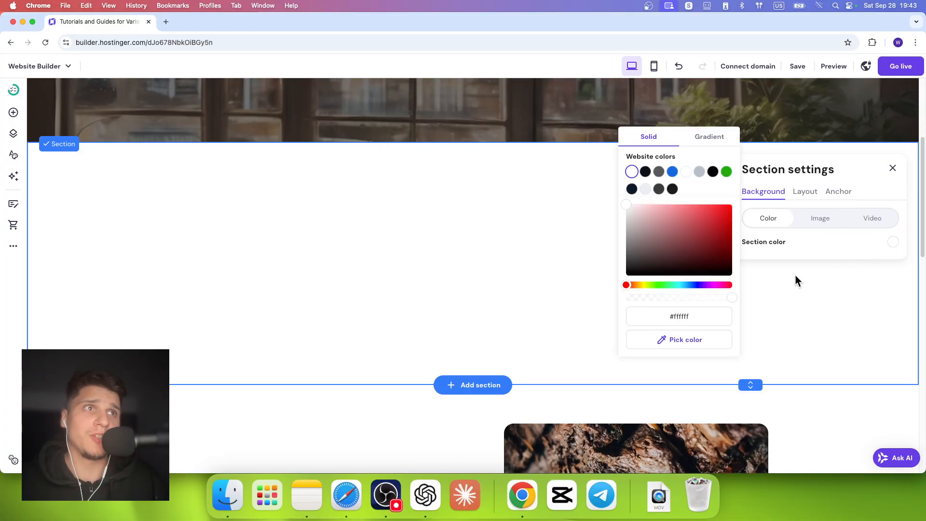
pyautogui.click(713, 244)
pyautogui.click(822, 220)
pyautogui.click(819, 269)
pyautogui.click(603, 236)
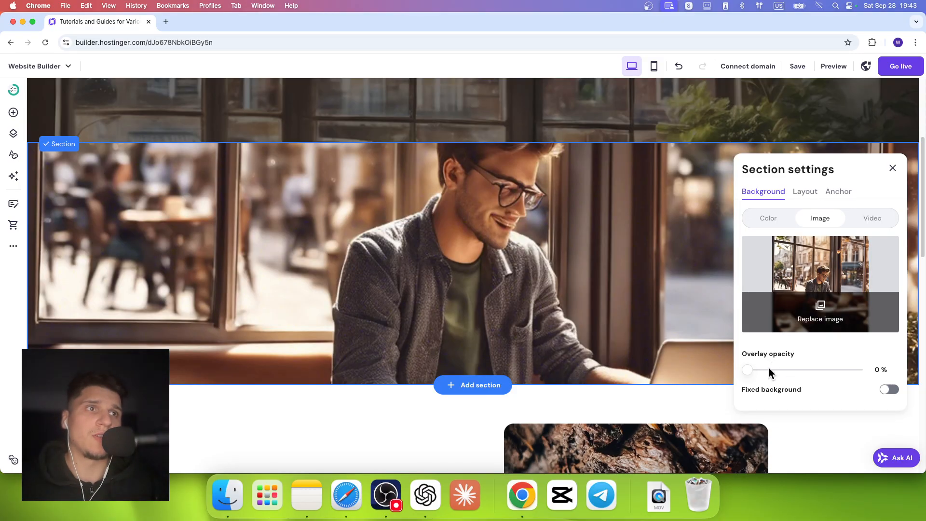
# Set the section background's overlay opacity to 78% and enable the fixed background.
pyautogui.moveTo(769, 369); pyautogui.dragTo(834, 368)
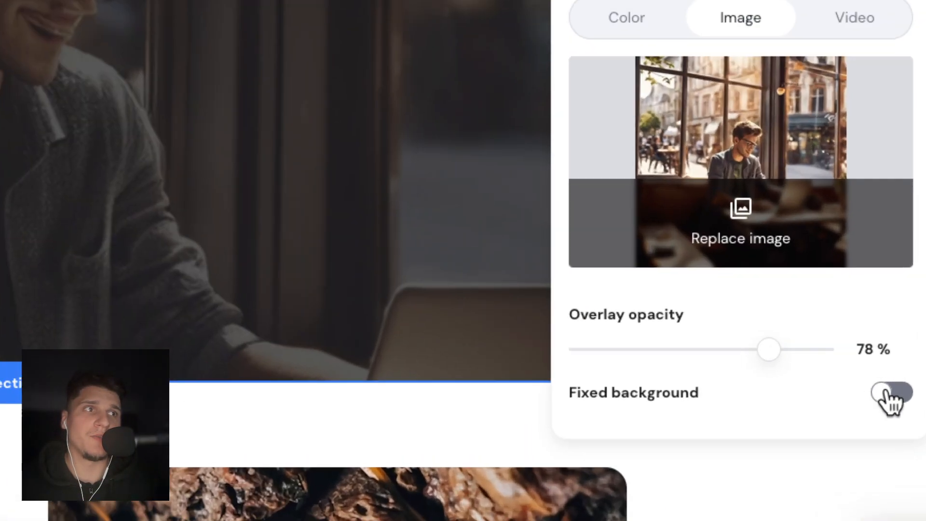
pyautogui.click(887, 392)
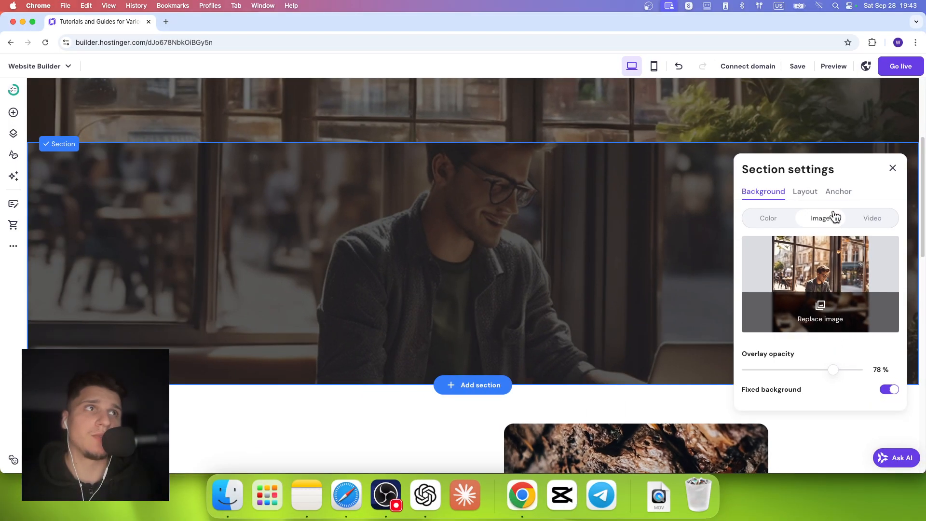
pyautogui.click(816, 192)
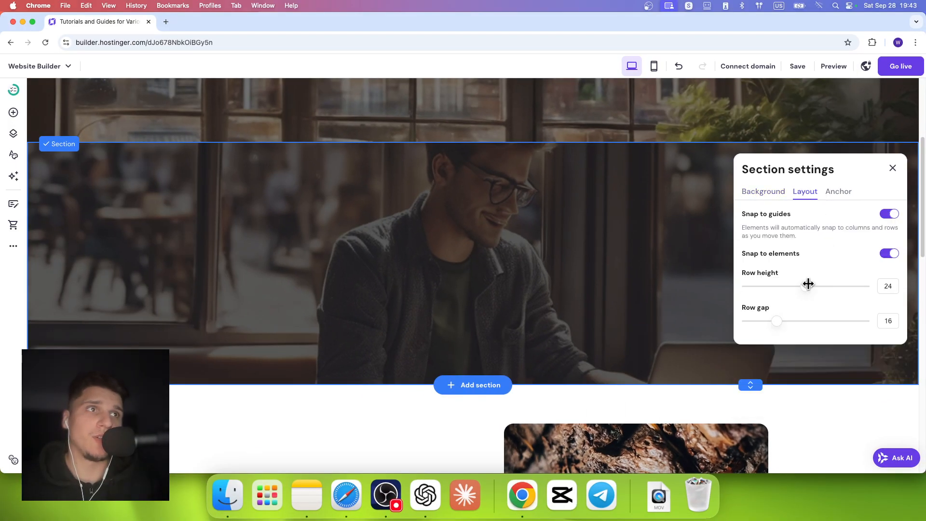
pyautogui.click(838, 192)
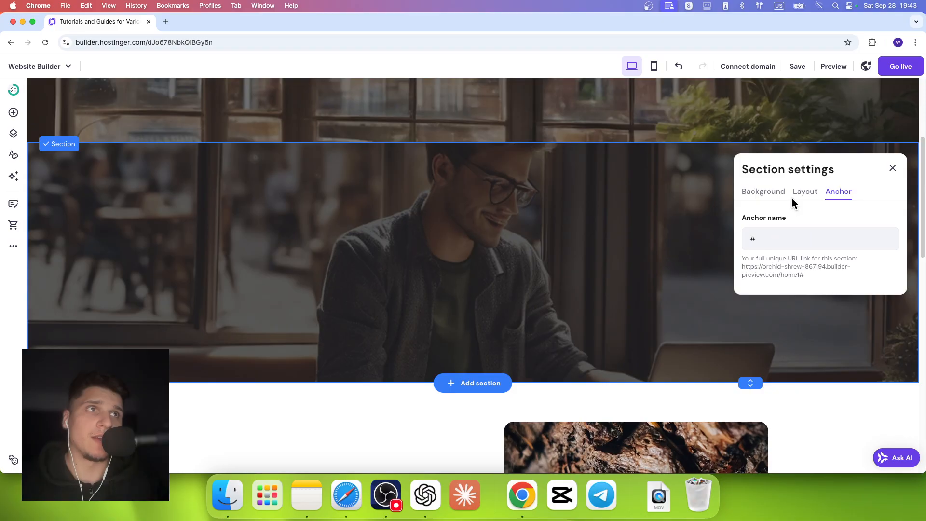
pyautogui.click(892, 168)
# Add an image element and place it in the left part of the new section.
pyautogui.click(13, 113)
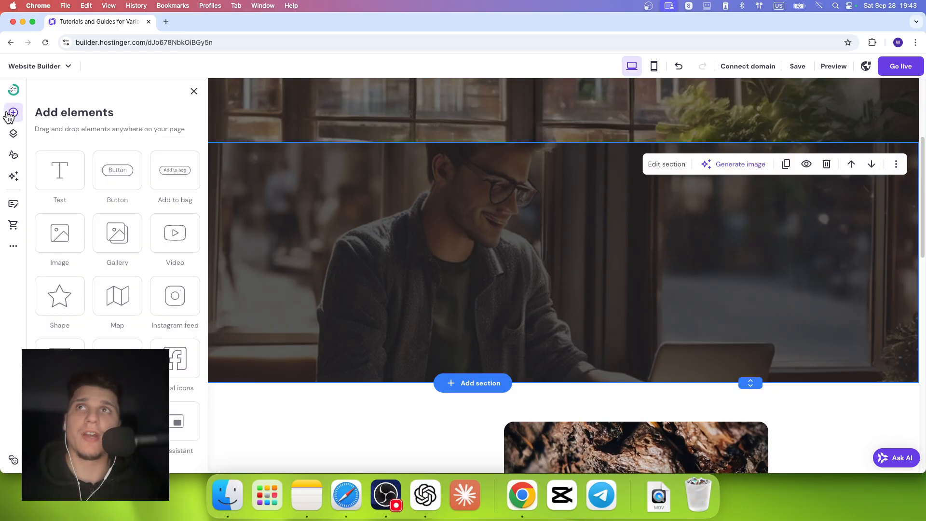
pyautogui.click(58, 231)
pyautogui.scroll(3, 404, 359)
pyautogui.moveTo(404, 357); pyautogui.dragTo(201, 331)
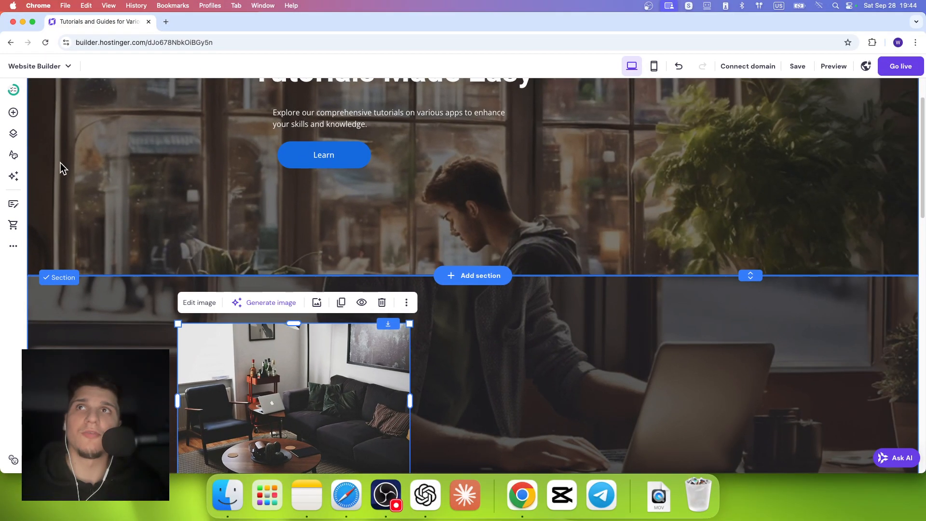
# Add a text element to the new section and place it to the right of the image.
pyautogui.click(14, 112)
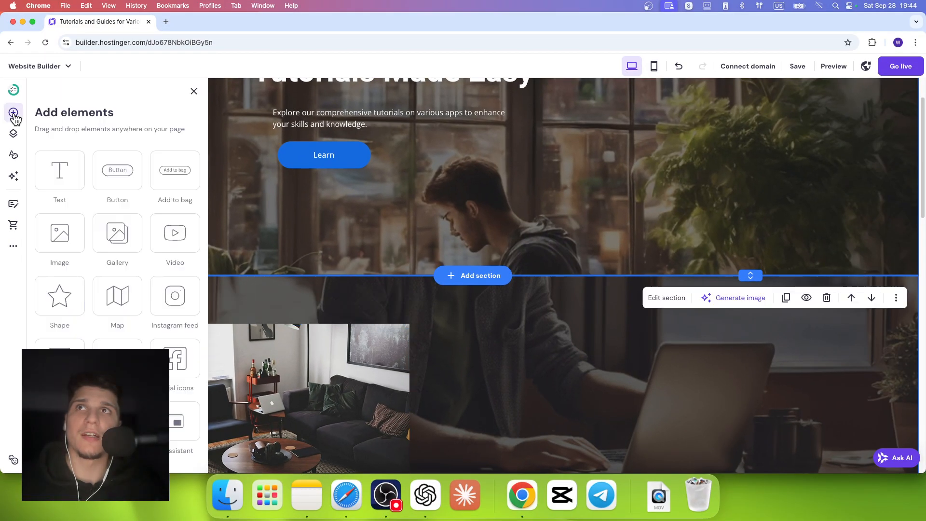
pyautogui.click(76, 166)
pyautogui.moveTo(449, 434); pyautogui.dragTo(545, 338)
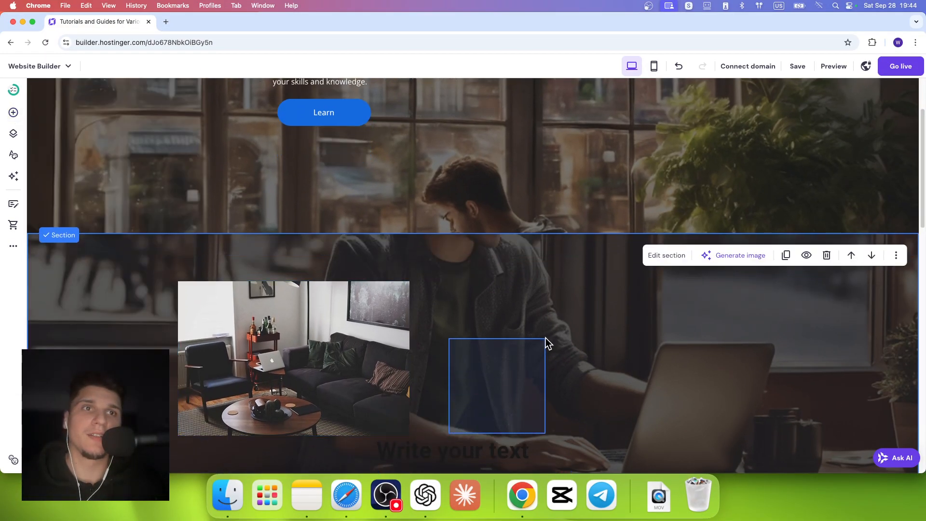
pyautogui.moveTo(484, 440); pyautogui.dragTo(561, 297)
# Set the new heading's text color to white (#ffffff).
pyautogui.click(554, 305)
pyautogui.click(471, 265)
pyautogui.click(471, 293)
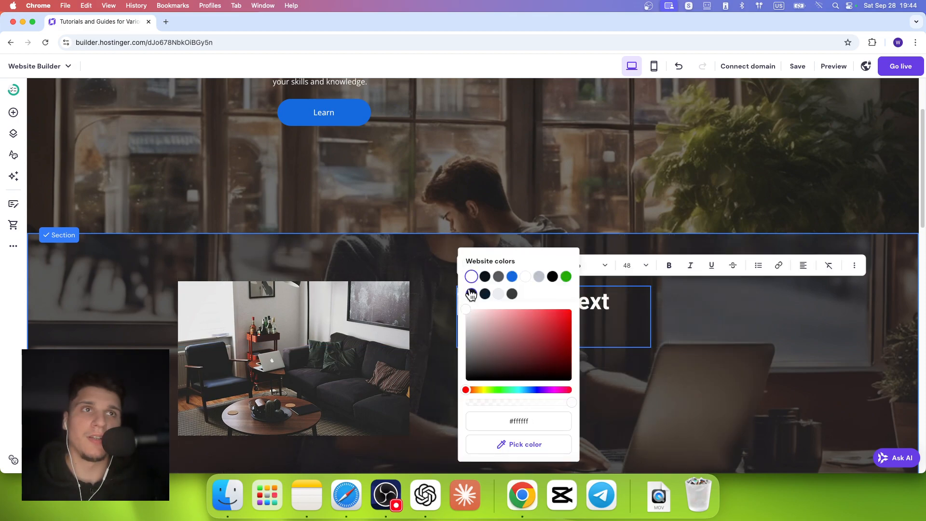
# Set the font size of the new section's white heading to 72.
pyautogui.click(591, 324)
pyautogui.click(632, 274)
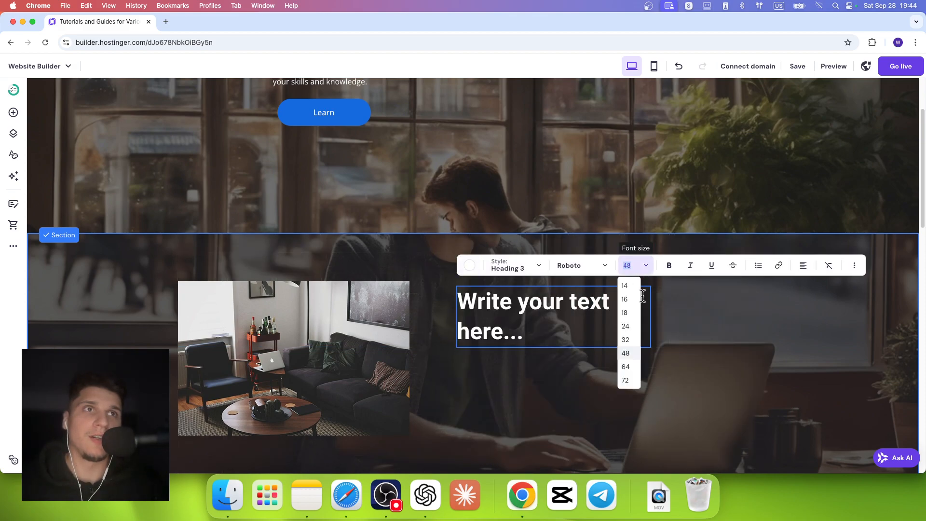
pyautogui.click(622, 378)
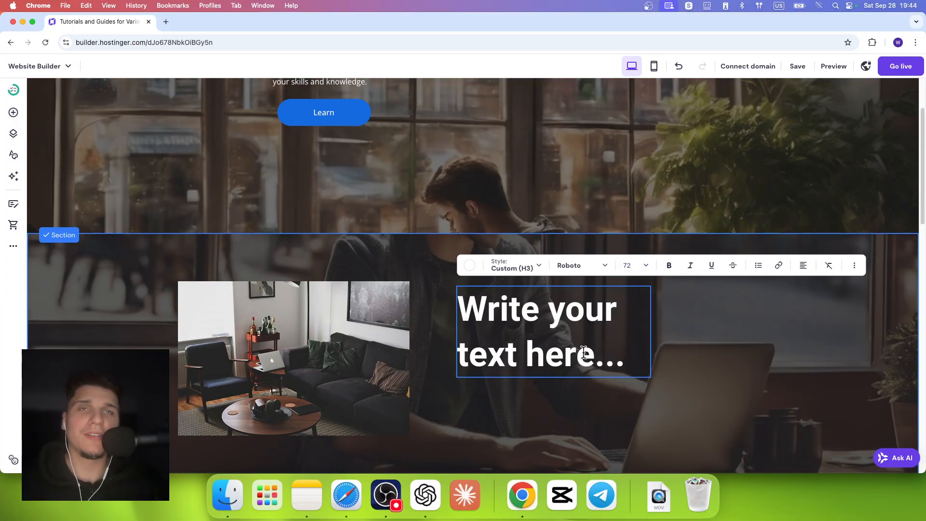
pyautogui.press('Escape')
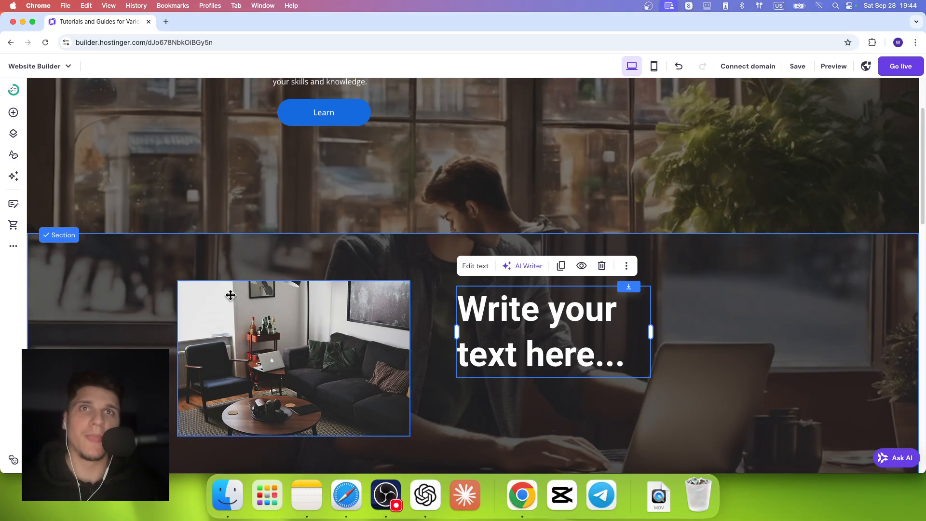
# Delete the section containing the image and heading below the hero section.
pyautogui.click(707, 285)
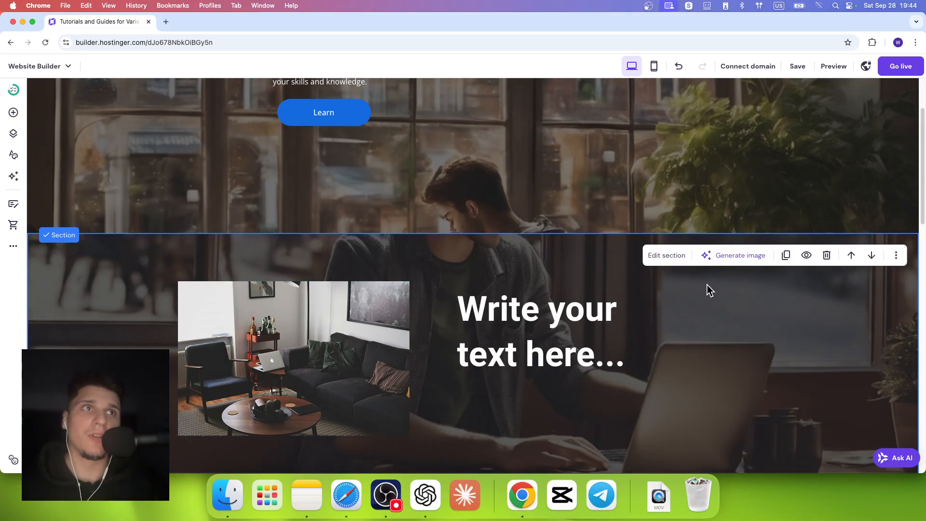
pyautogui.click(827, 255)
# Add a Blog section directly below the home page's hero section.
pyautogui.click(480, 234)
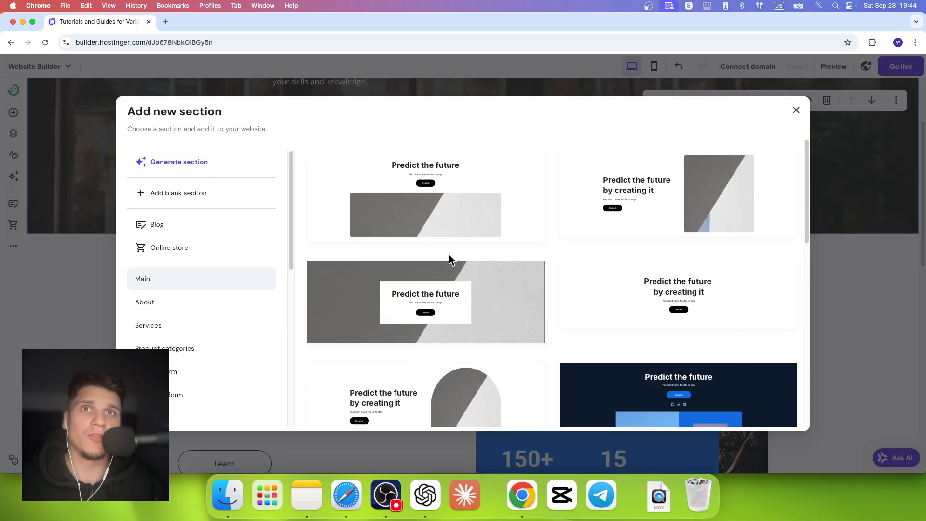
pyautogui.scroll(-2, 184, 241)
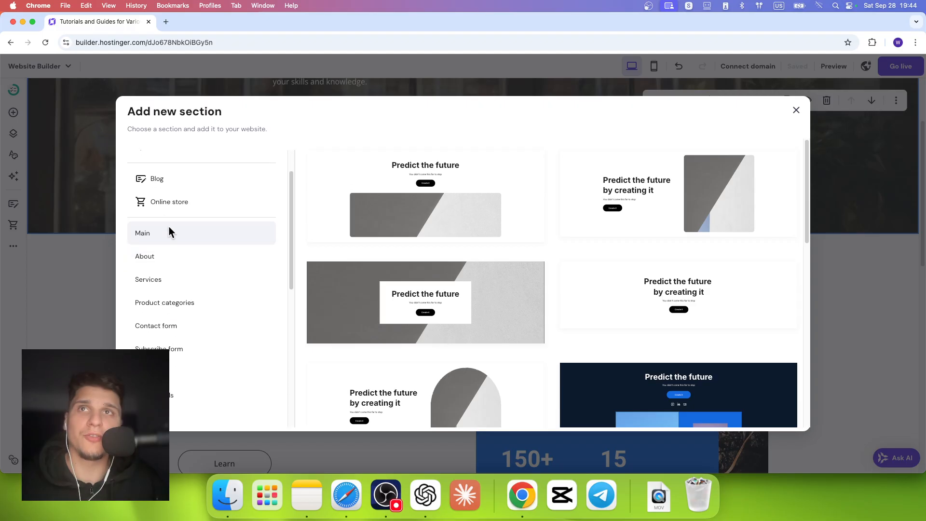
pyautogui.click(157, 183)
pyautogui.click(399, 200)
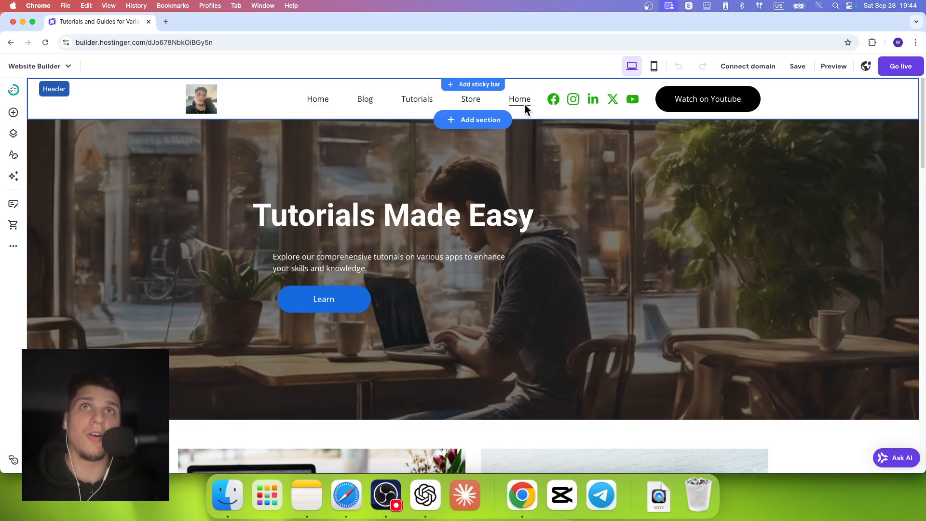
# Look over the home page and examine the inserted blog list and its surrounding sections.
pyautogui.scroll(-20, 279, 196)
pyautogui.scroll(20, 278, 196)
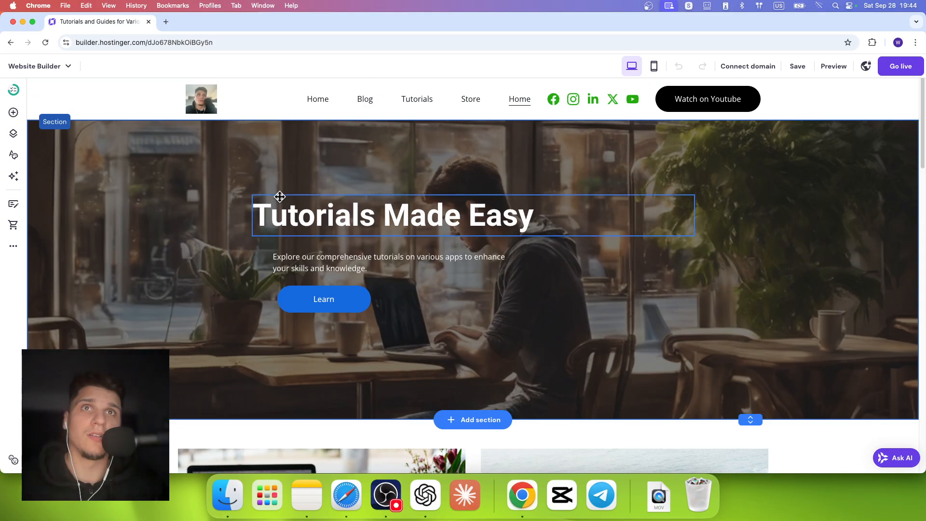
pyautogui.scroll(-15, 280, 196)
pyautogui.scroll(15, 280, 193)
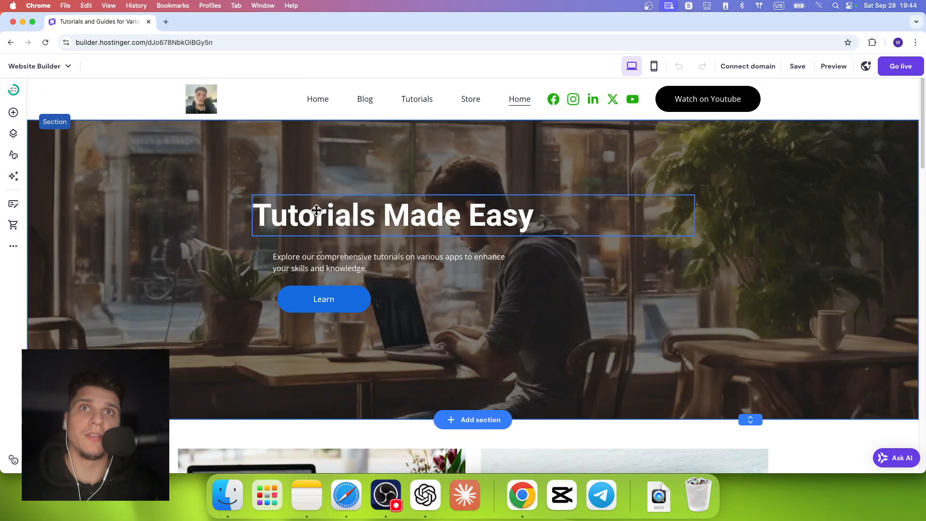
pyautogui.scroll(-6, 317, 210)
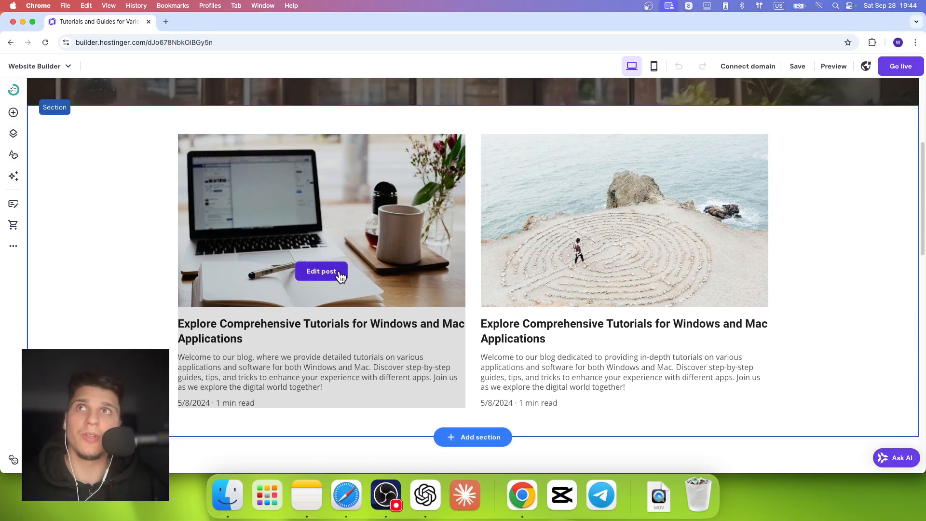
pyautogui.scroll(-5, 340, 275)
pyautogui.scroll(10, 340, 275)
pyautogui.scroll(-5, 341, 273)
pyautogui.scroll(-3, 693, 247)
pyautogui.scroll(4, 694, 247)
# Increase the blog list's top/bottom padding and set its text size to 27, keeping the Dark text colors.
pyautogui.click(829, 195)
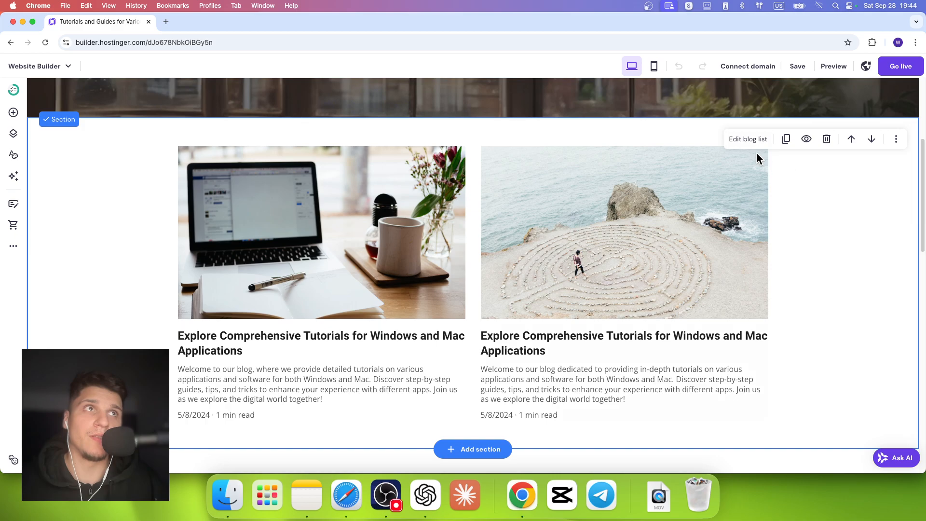
pyautogui.click(748, 140)
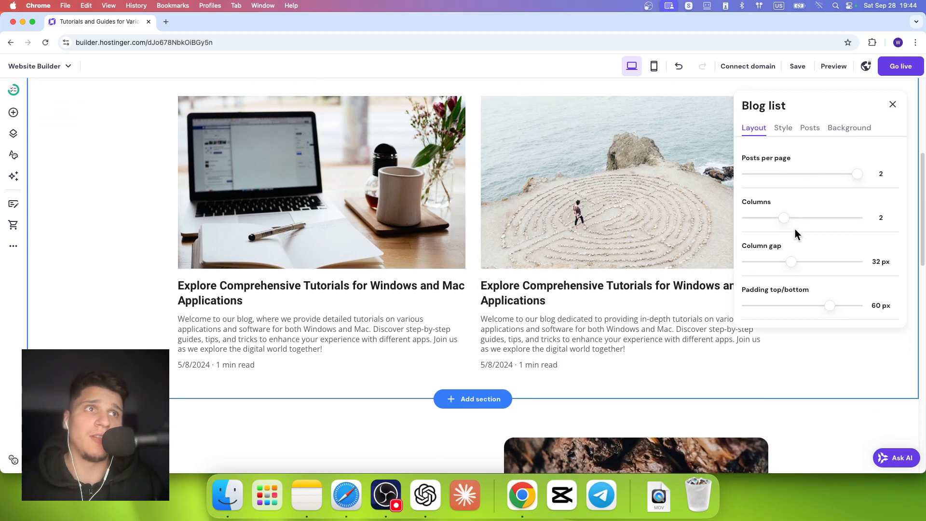
pyautogui.moveTo(809, 306); pyautogui.dragTo(852, 305)
pyautogui.click(784, 128)
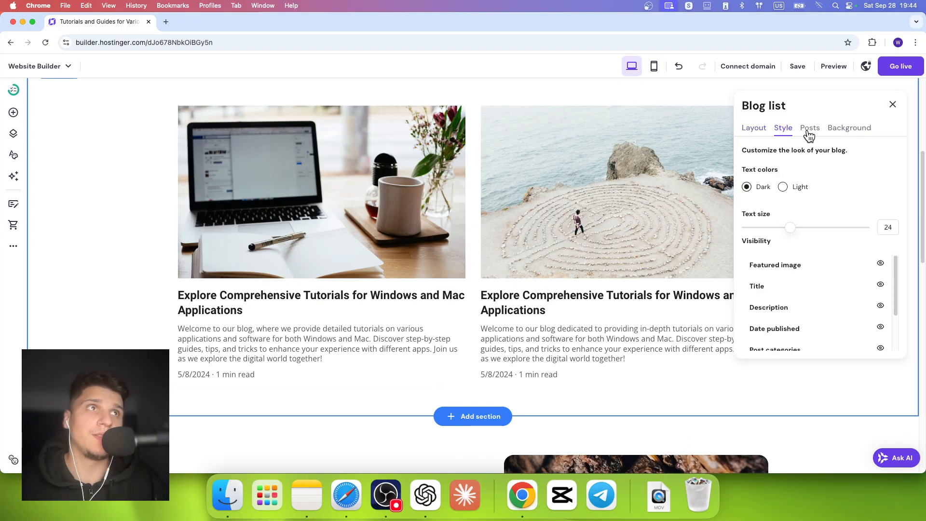
pyautogui.click(783, 187)
pyautogui.click(766, 188)
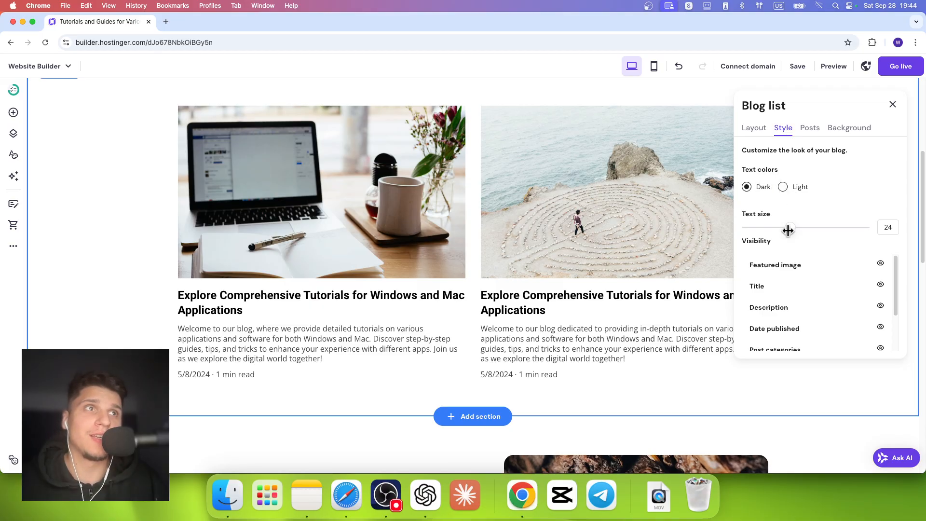
pyautogui.moveTo(789, 228); pyautogui.dragTo(801, 229)
# Set the blog list's background to a solid very dark green, darkened from the green website color #09ad0b.
pyautogui.click(811, 129)
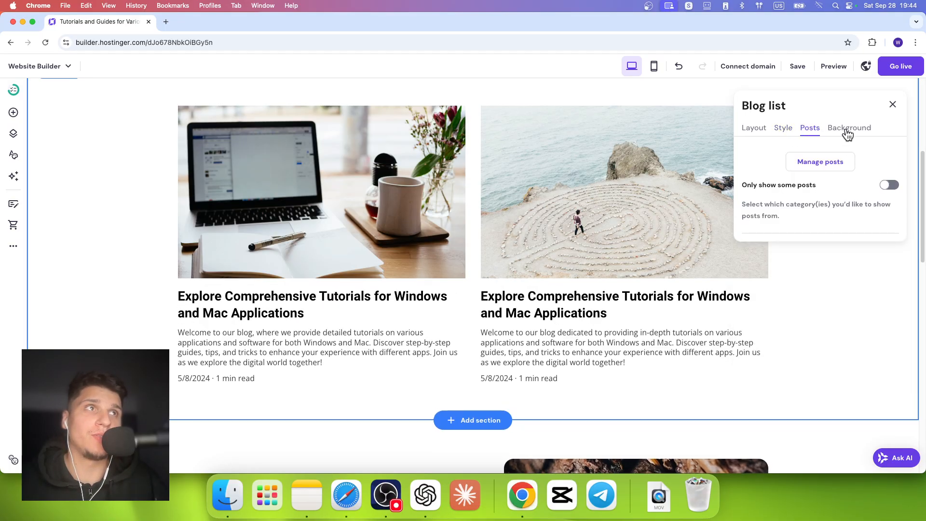
pyautogui.click(848, 131)
pyautogui.click(818, 153)
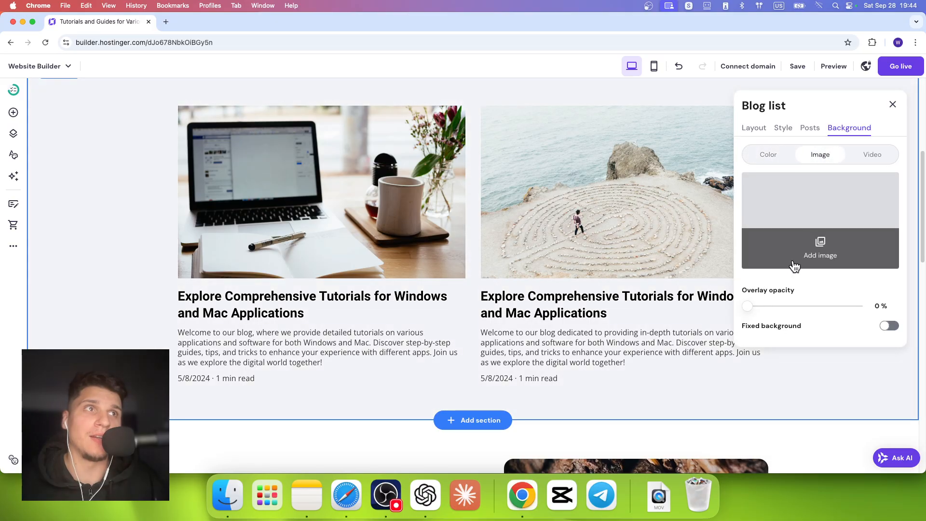
pyautogui.click(769, 159)
pyautogui.click(893, 178)
pyautogui.moveTo(709, 227); pyautogui.dragTo(649, 186)
pyautogui.click(726, 135)
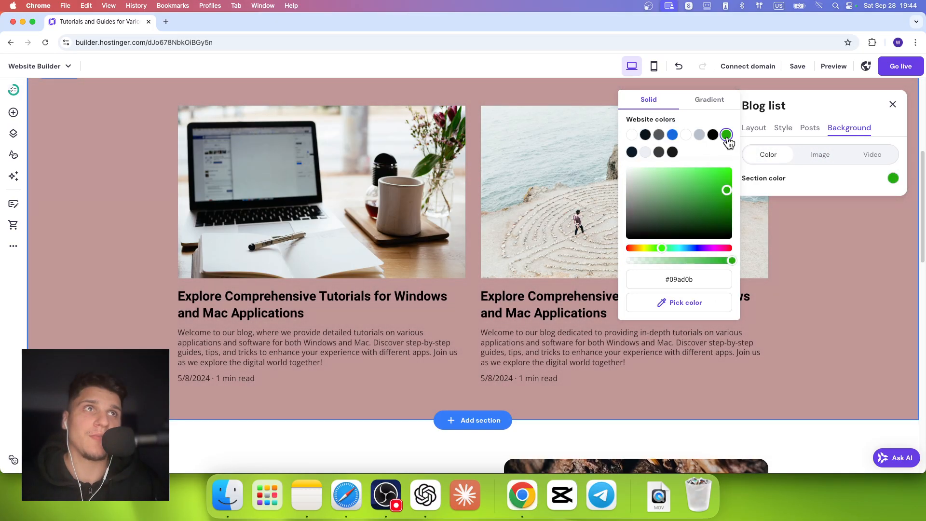
pyautogui.moveTo(727, 190); pyautogui.dragTo(729, 233)
pyautogui.click(771, 140)
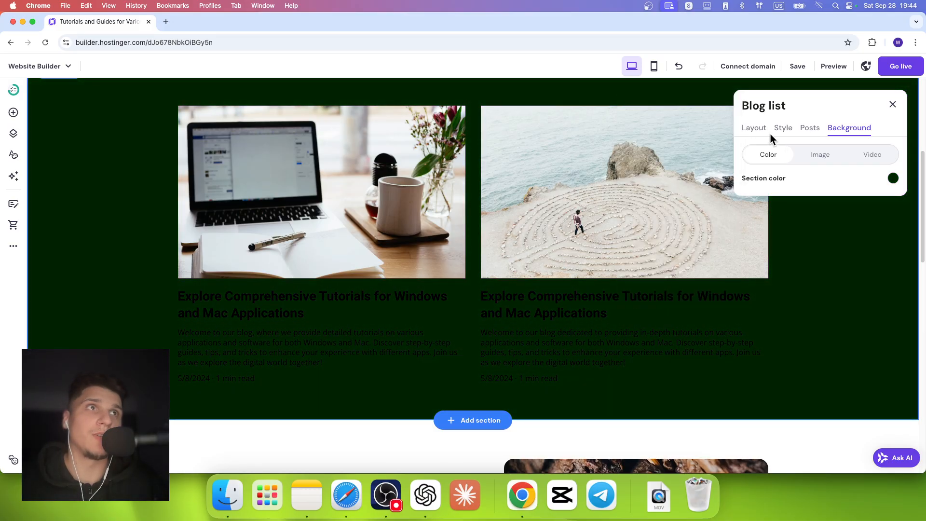
# Set the blog list's text colors to Light and close its settings.
pyautogui.click(759, 130)
pyautogui.click(782, 129)
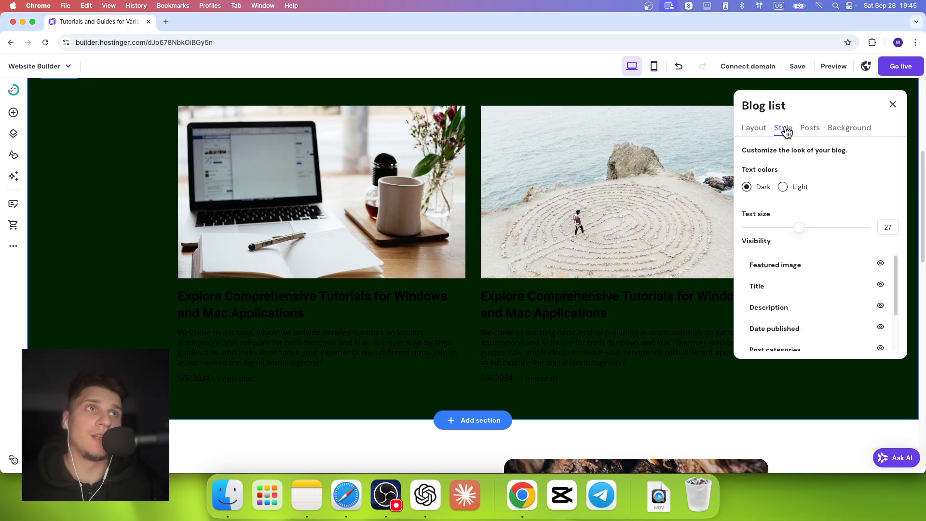
pyautogui.click(783, 188)
pyautogui.scroll(7, 618, 204)
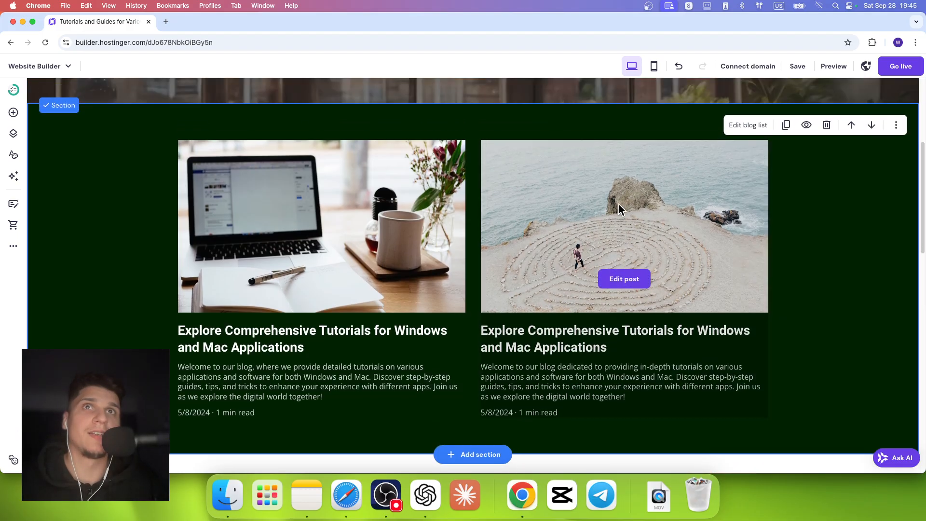
# Open the first post of the blog list for editing and look over its content.
pyautogui.scroll(-6, 618, 204)
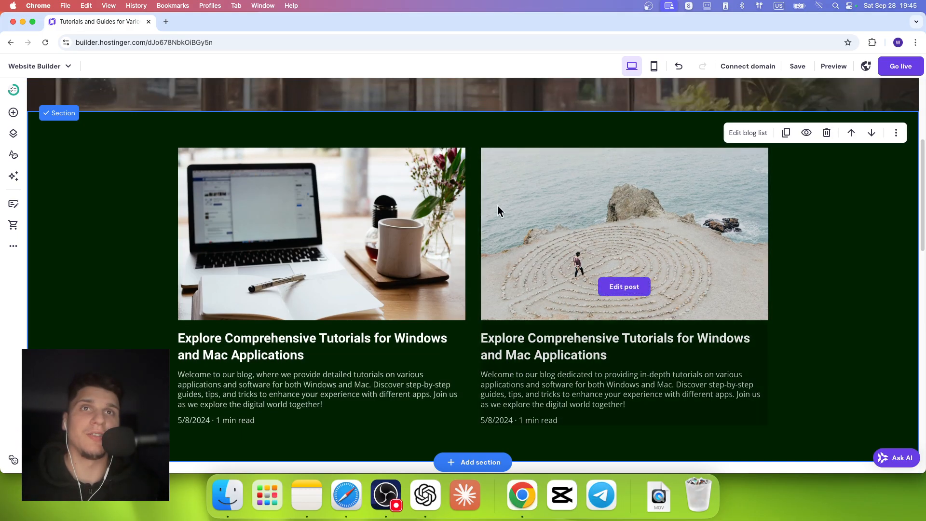
pyautogui.click(335, 286)
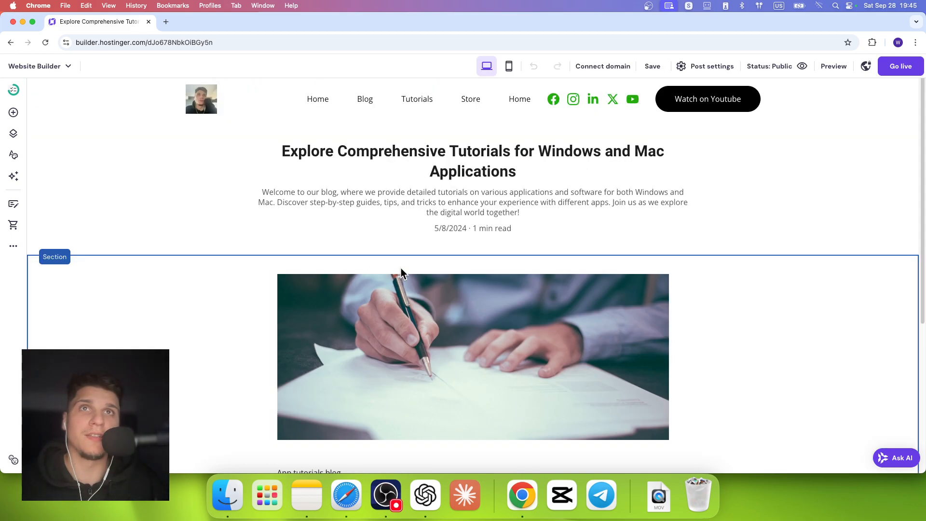
pyautogui.scroll(-5, 403, 233)
pyautogui.scroll(5, 405, 235)
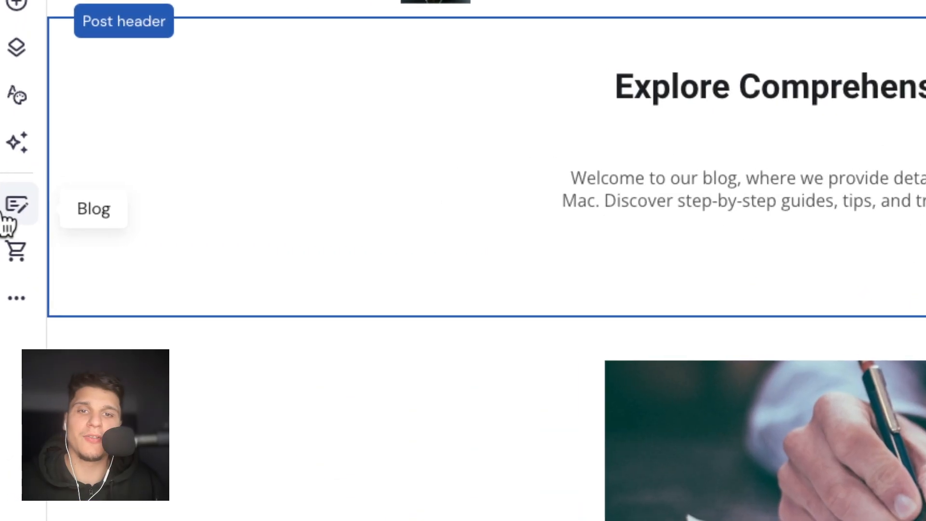
# Unpublish the currently open blog post through the blog post management list, then close the list.
pyautogui.click(10, 214)
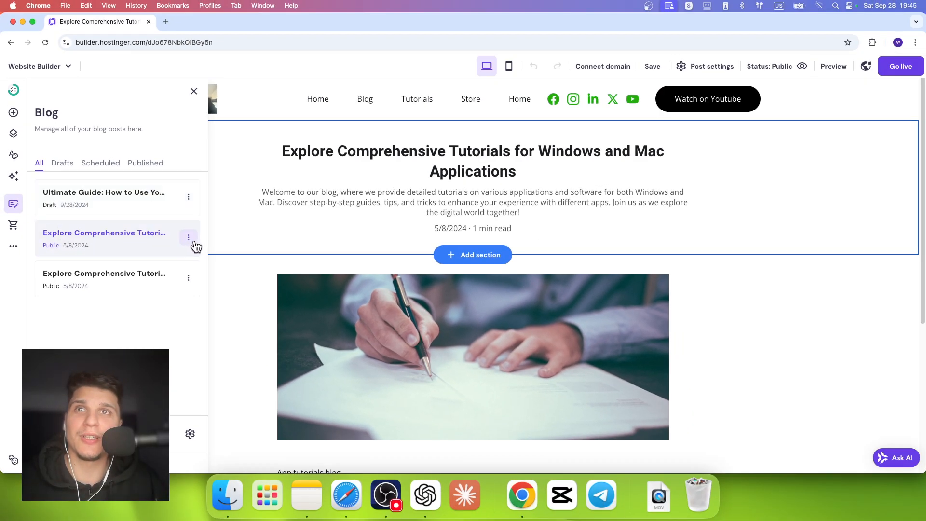
pyautogui.click(189, 241)
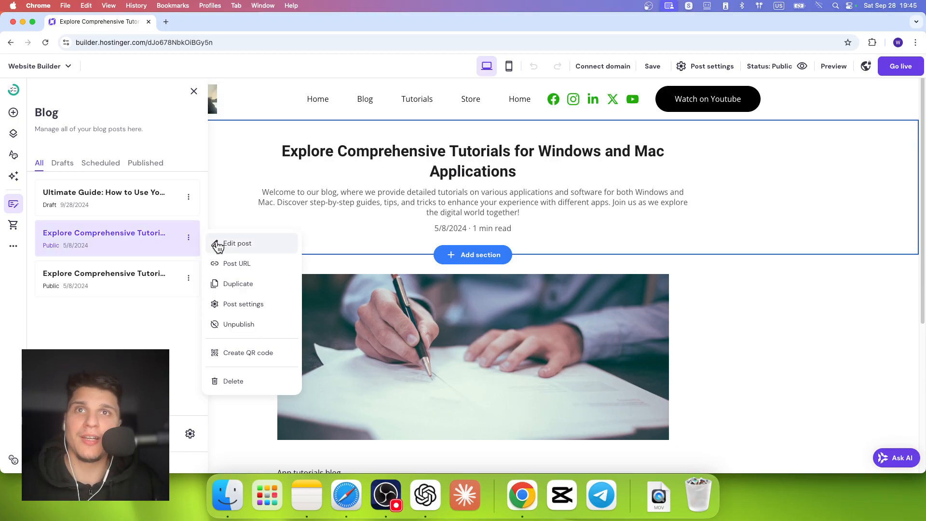
pyautogui.click(231, 324)
pyautogui.click(190, 197)
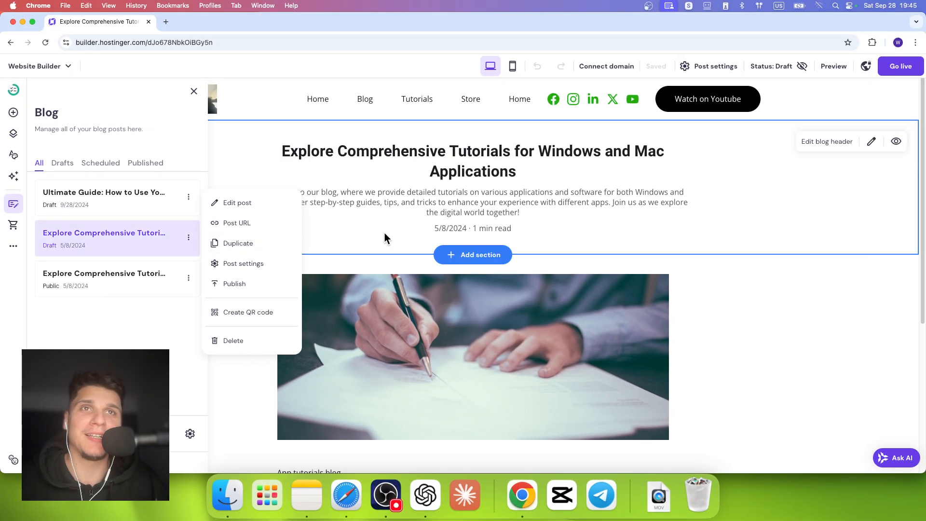
pyautogui.click(385, 232)
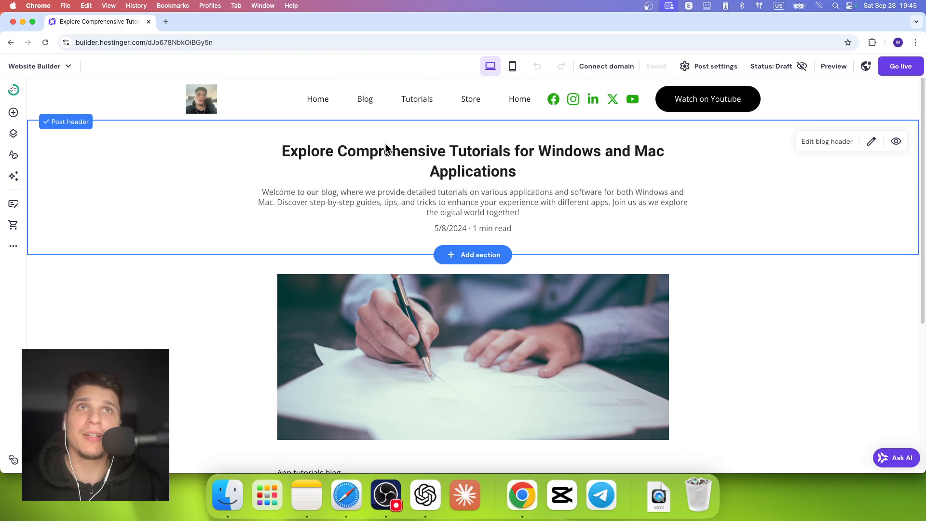
# Return to the home page and delete the dark green blog list section.
pyautogui.click(516, 100)
pyautogui.scroll(-6, 497, 205)
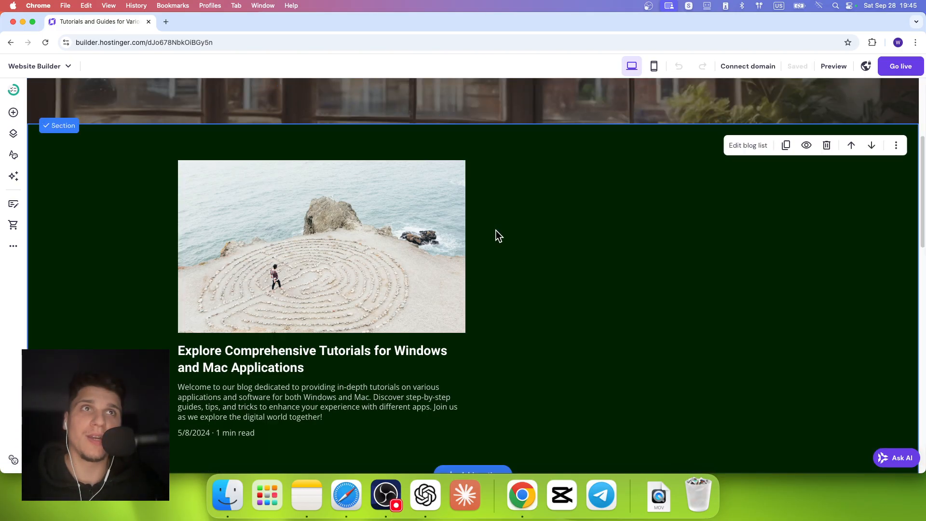
pyautogui.click(827, 146)
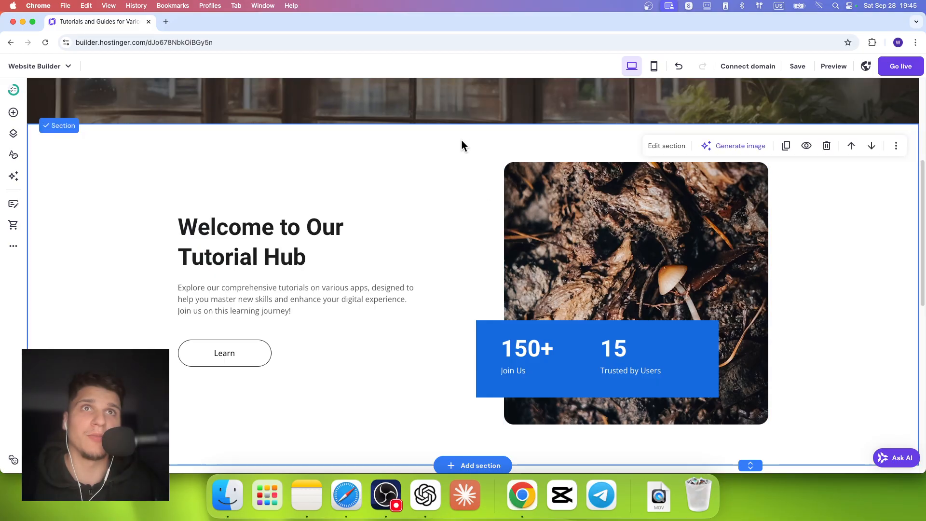
# Start adding a new section below the hero banner and look through the Main section templates.
pyautogui.click(463, 125)
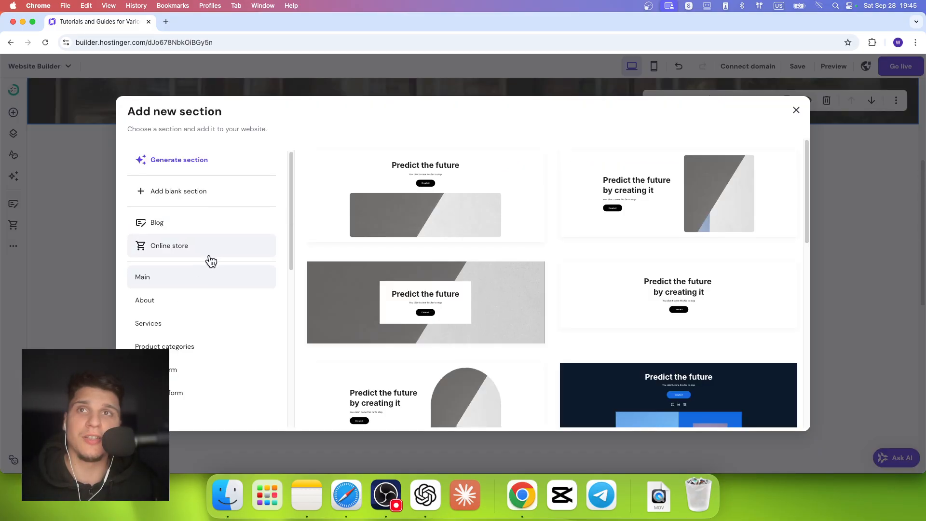
pyautogui.click(186, 269)
pyautogui.click(169, 246)
pyautogui.scroll(-2, 404, 242)
pyautogui.scroll(2, 404, 242)
pyautogui.scroll(-5, 405, 242)
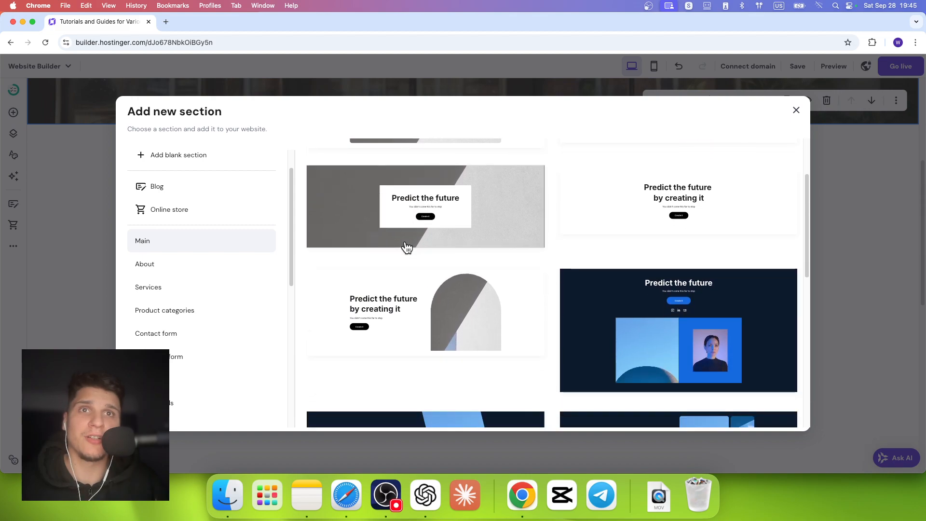
pyautogui.scroll(-2, 407, 247)
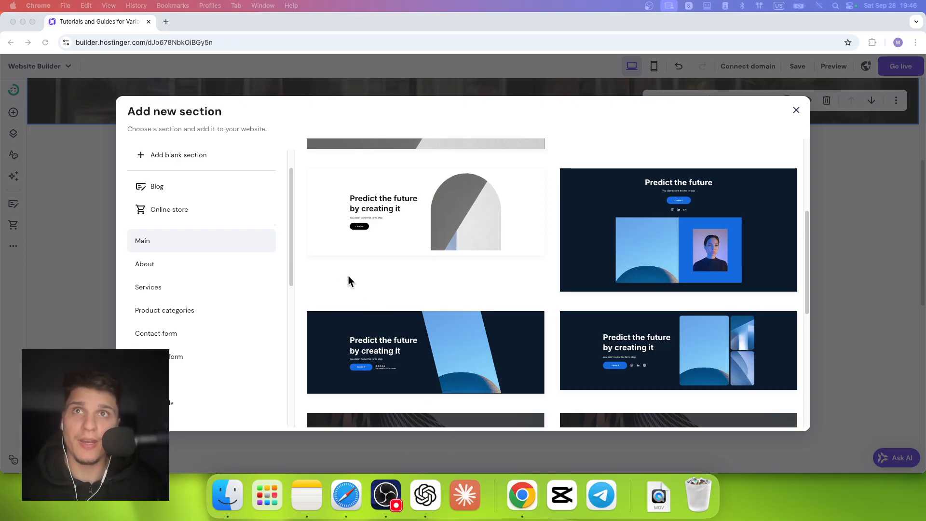
pyautogui.scroll(-1, 399, 206)
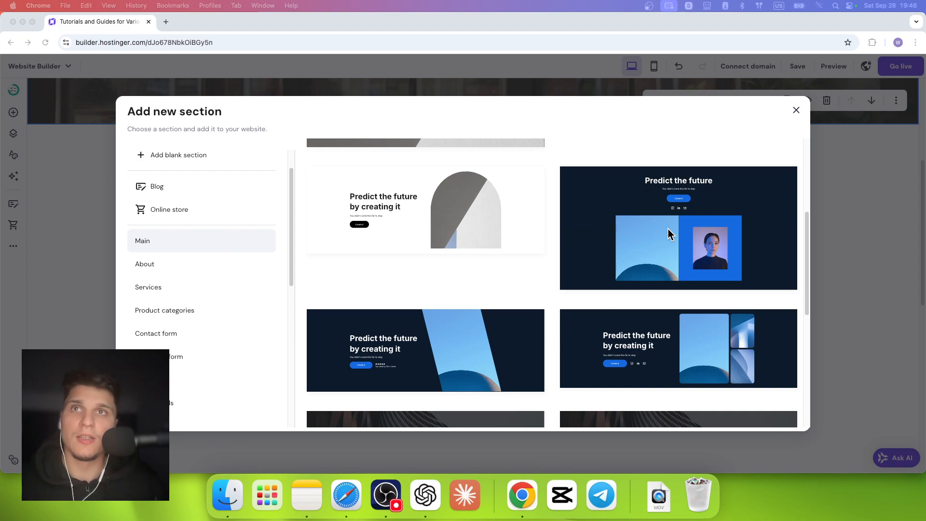
# Look through the About, Services, Product categories and Contact form section templates.
pyautogui.click(207, 264)
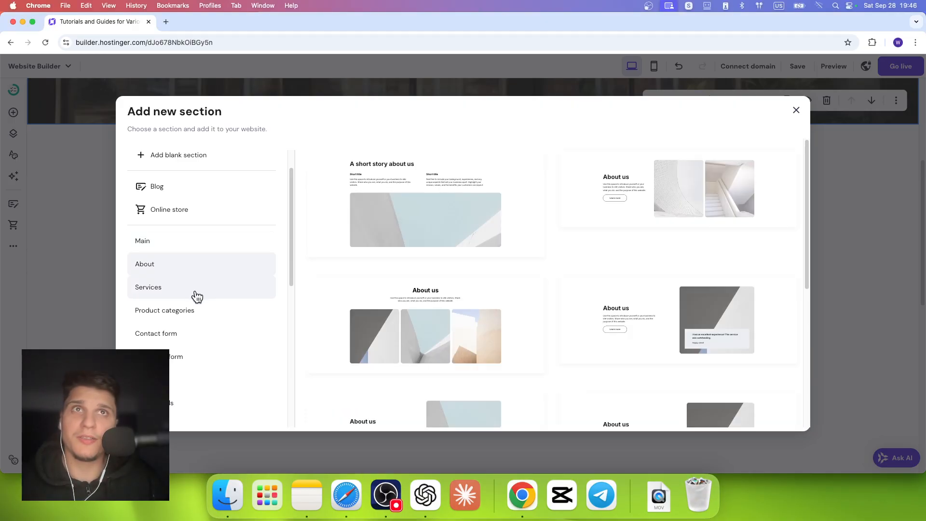
pyautogui.click(197, 293)
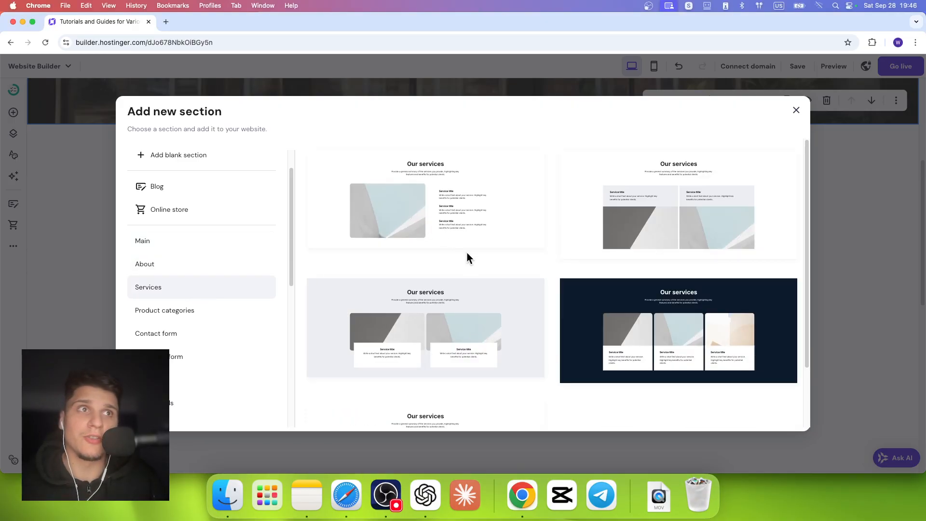
pyautogui.scroll(-3, 466, 252)
pyautogui.click(248, 310)
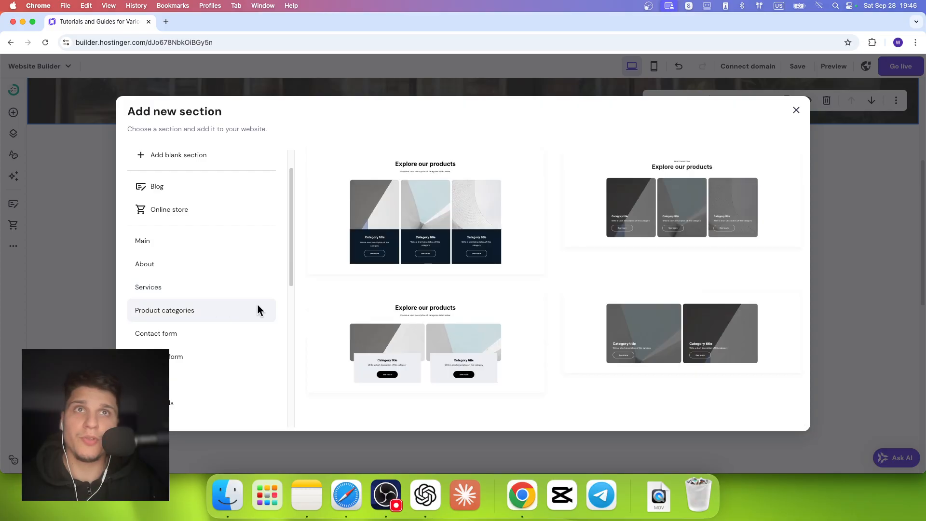
pyautogui.click(175, 338)
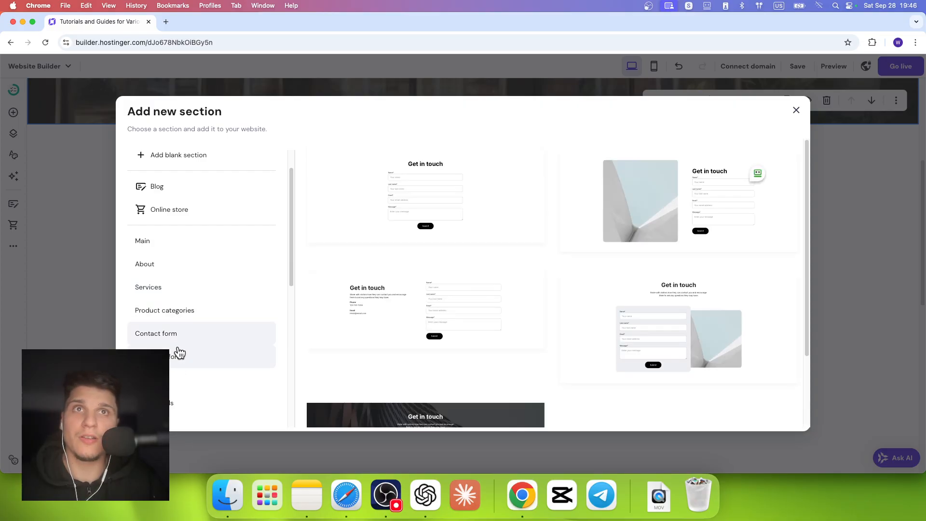
pyautogui.scroll(-5, 190, 358)
pyautogui.scroll(5, 197, 358)
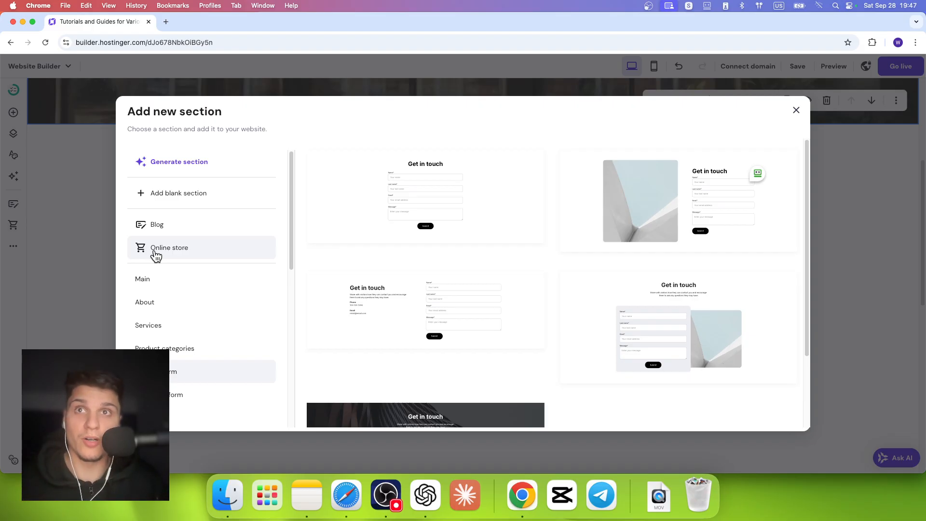
# Look through the Map, Testimonials and Projects section templates.
pyautogui.scroll(-2, 178, 331)
pyautogui.click(169, 381)
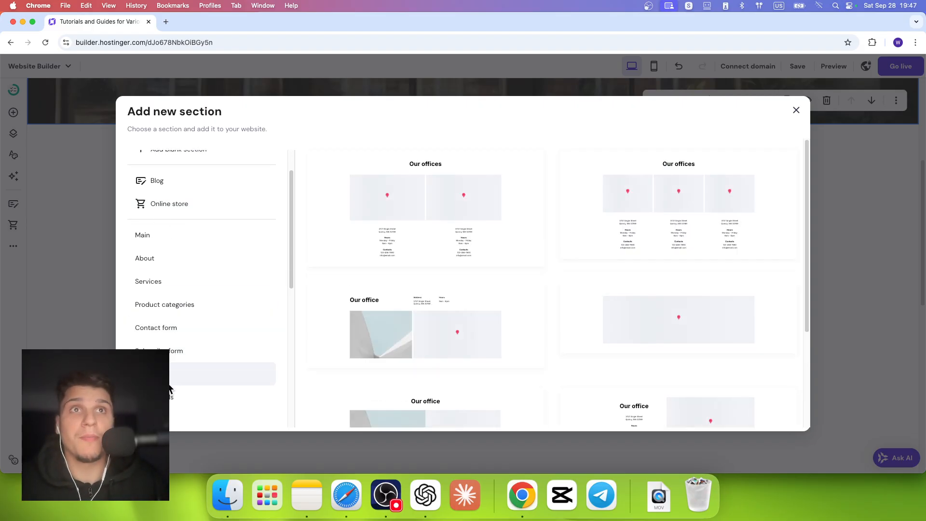
pyautogui.click(171, 399)
pyautogui.click(163, 377)
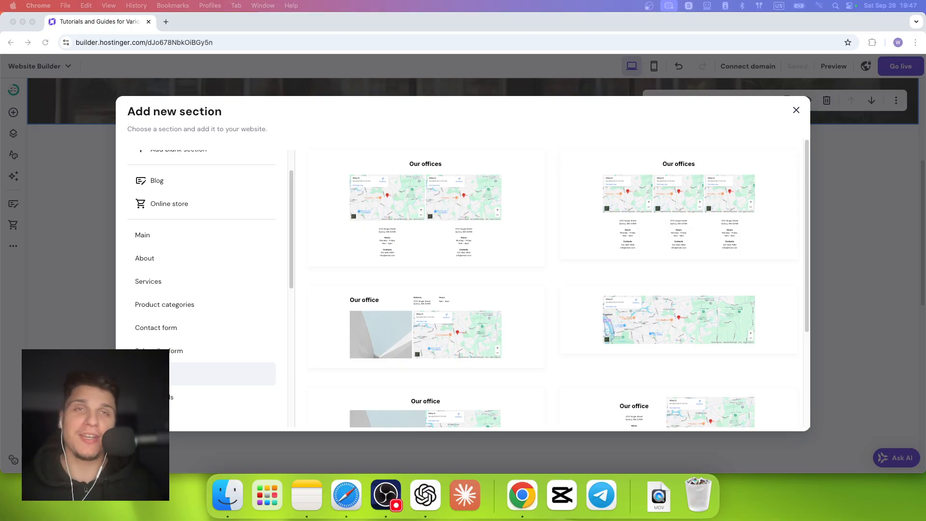
pyautogui.click(199, 393)
pyautogui.scroll(-2, 198, 385)
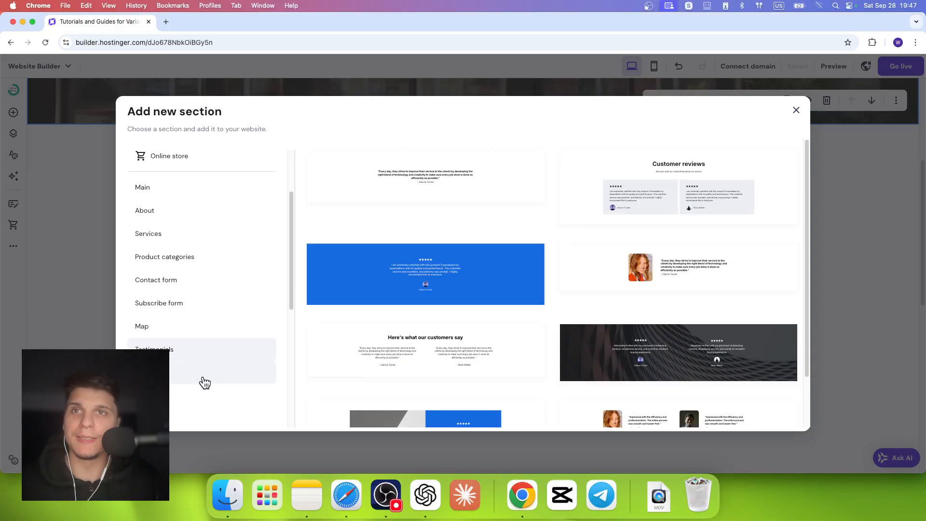
pyautogui.click(204, 383)
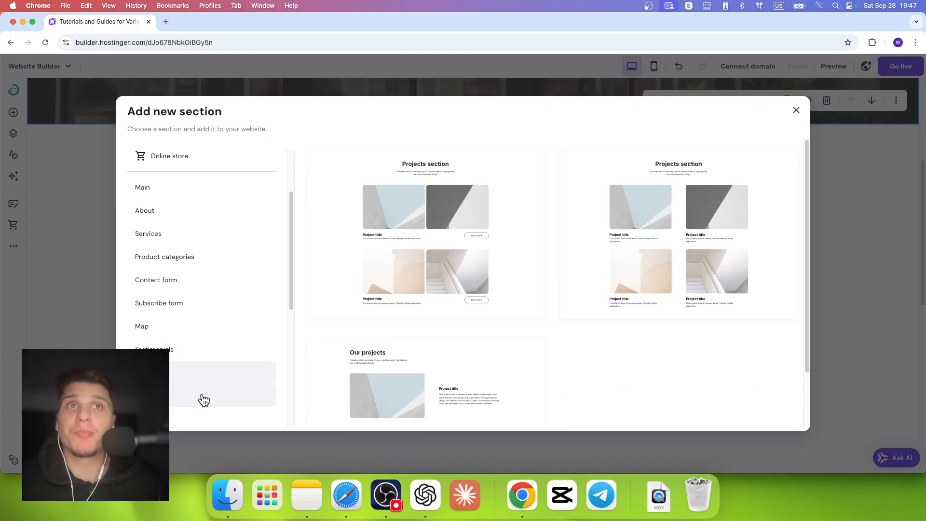
# Look through the Resume, Images, Gallery and Slideshow section templates.
pyautogui.click(204, 400)
pyautogui.scroll(-2, 198, 398)
pyautogui.click(194, 391)
pyautogui.click(191, 409)
pyautogui.scroll(-2, 192, 410)
pyautogui.click(186, 385)
# Add the Video section template with a centered heading above a single video to the home page.
pyautogui.click(187, 403)
pyautogui.scroll(-2, 187, 403)
pyautogui.scroll(-2, 422, 289)
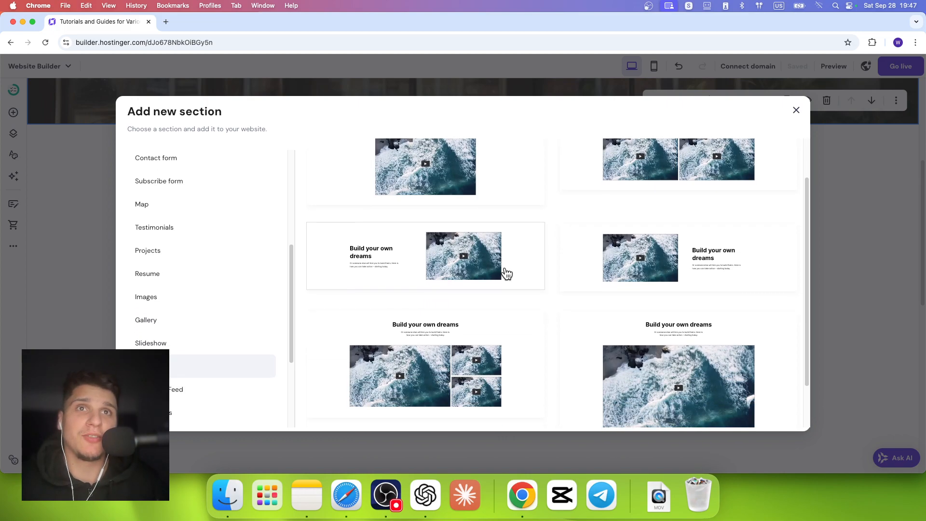
pyautogui.scroll(2, 508, 273)
pyautogui.scroll(-2, 647, 246)
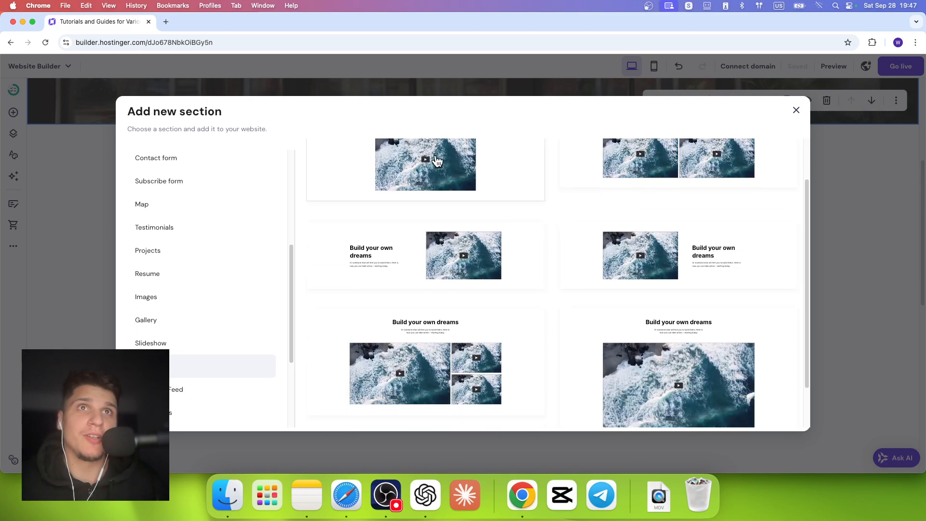
pyautogui.click(437, 160)
# Look over the new video's general and animation settings, trying the Fade animation and returning to Slide.
pyautogui.click(468, 302)
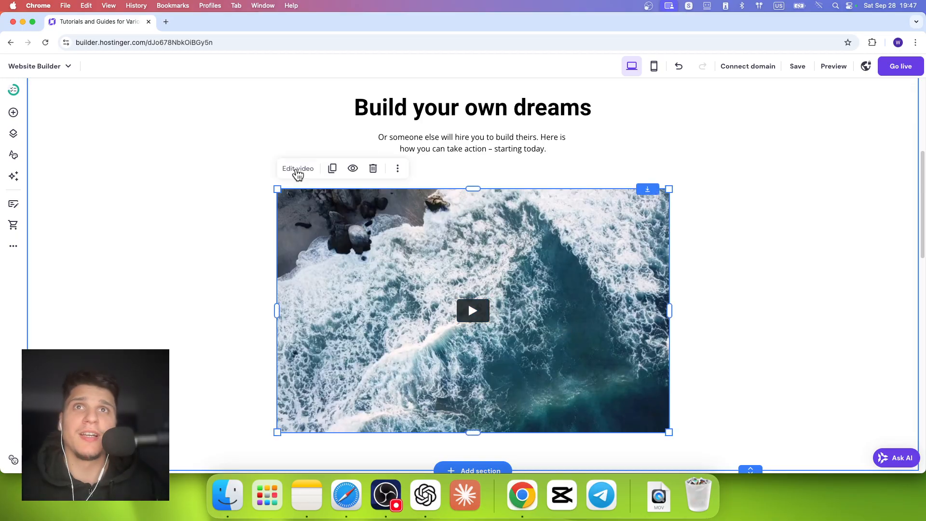
pyautogui.click(297, 169)
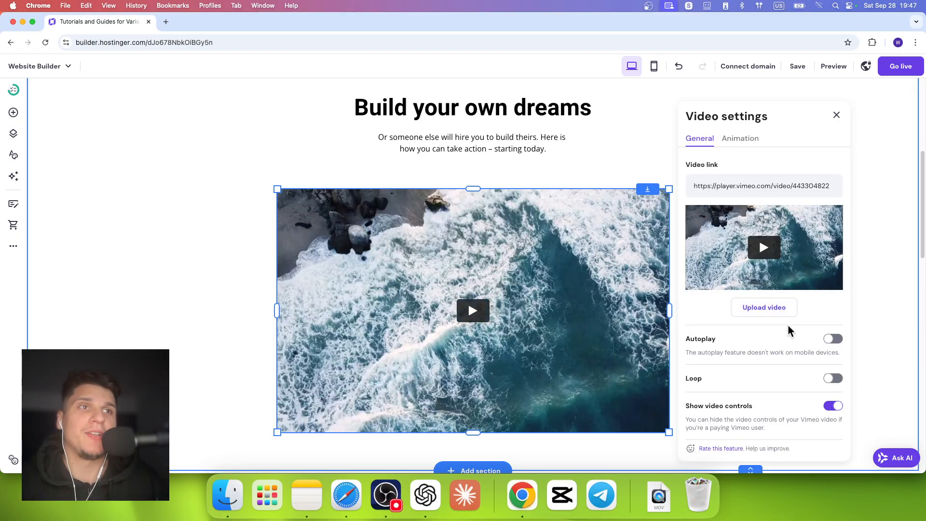
pyautogui.click(735, 141)
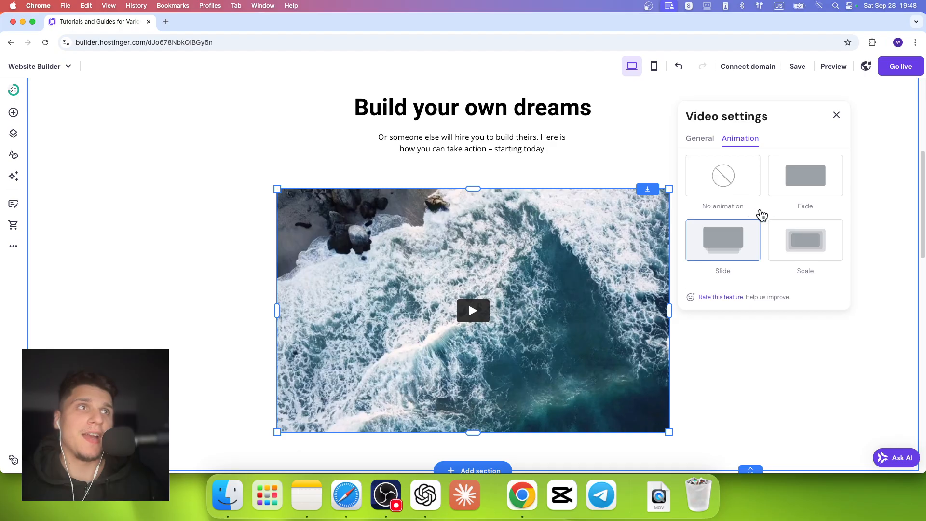
pyautogui.click(798, 193)
pyautogui.click(742, 254)
pyautogui.click(700, 140)
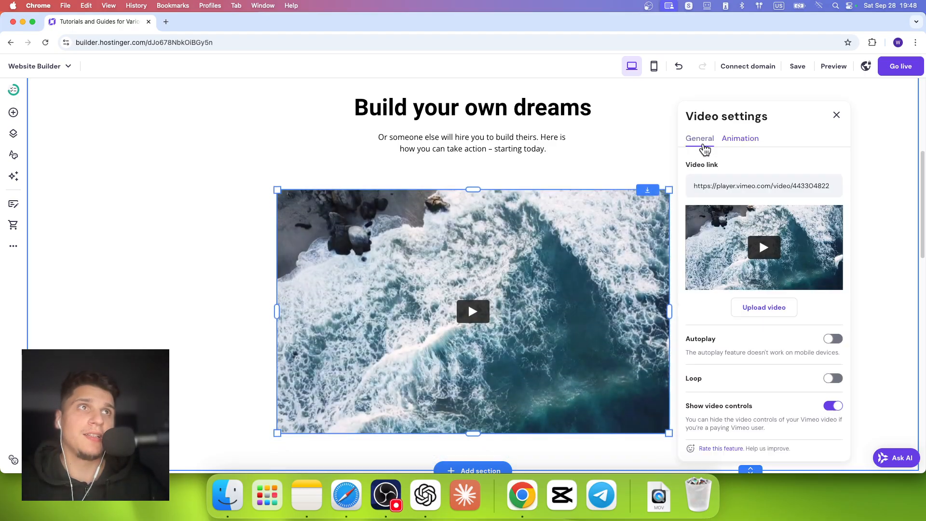
pyautogui.scroll(-4, 739, 302)
pyautogui.scroll(12, 738, 292)
pyautogui.scroll(-7, 739, 289)
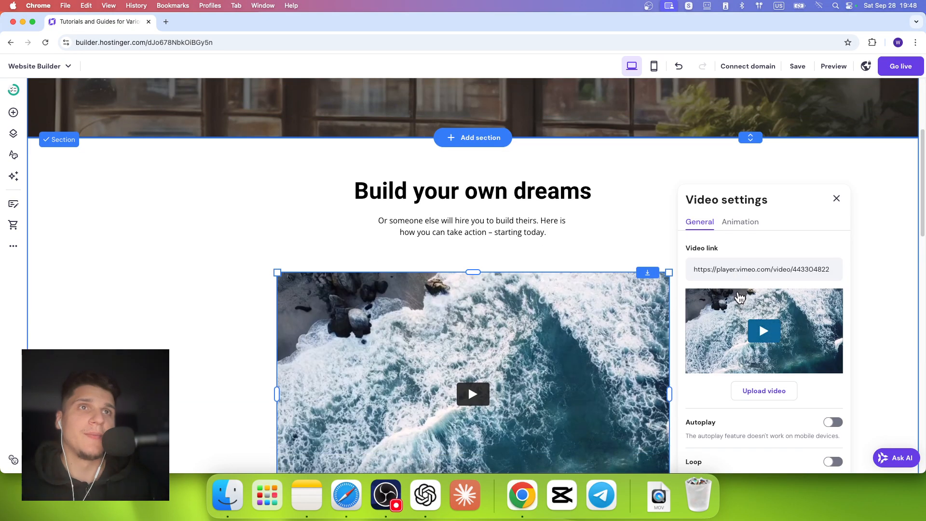
# Preview the page down to the video section and return to the editor.
pyautogui.click(827, 70)
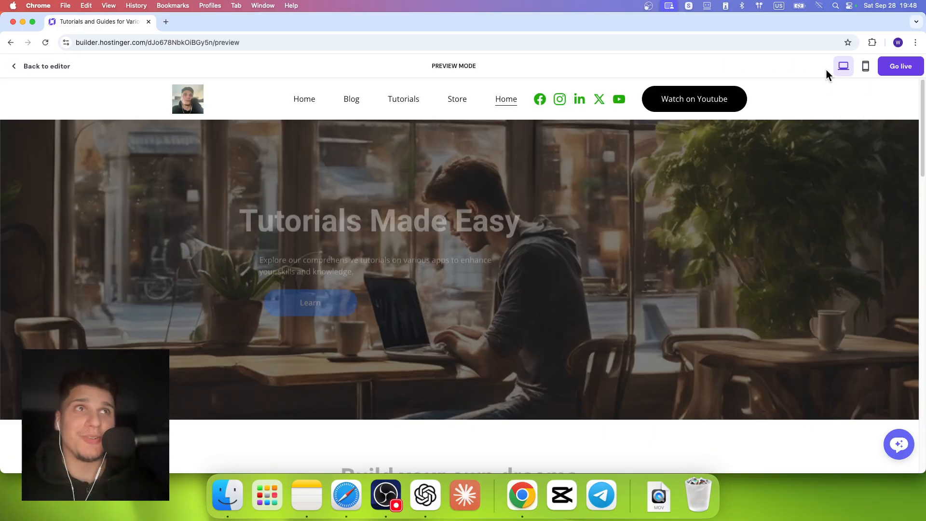
pyautogui.scroll(-5, 336, 214)
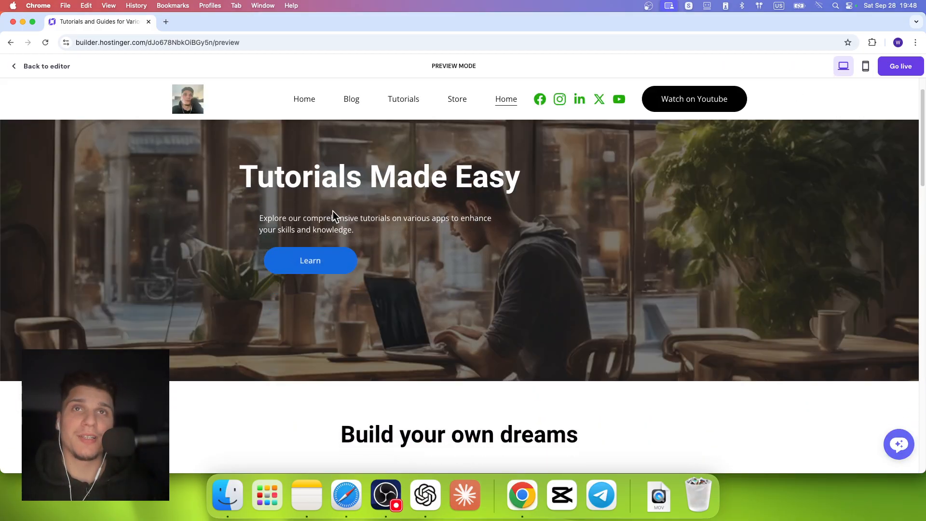
pyautogui.scroll(-10, 337, 219)
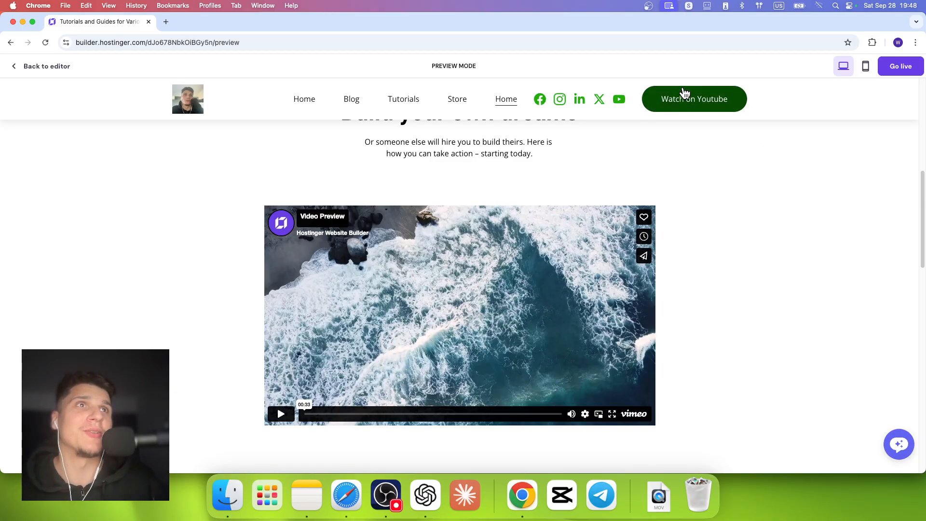
pyautogui.click(28, 67)
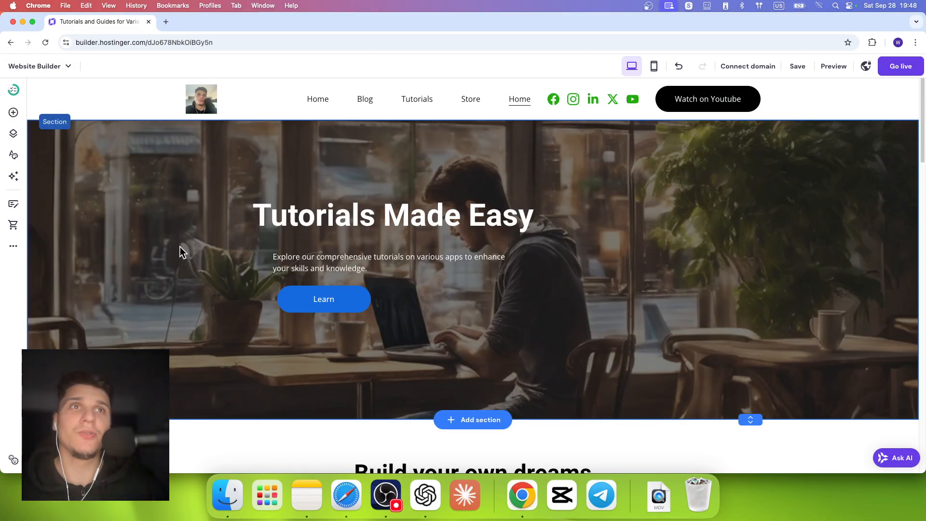
pyautogui.scroll(-6, 324, 308)
pyautogui.click(320, 263)
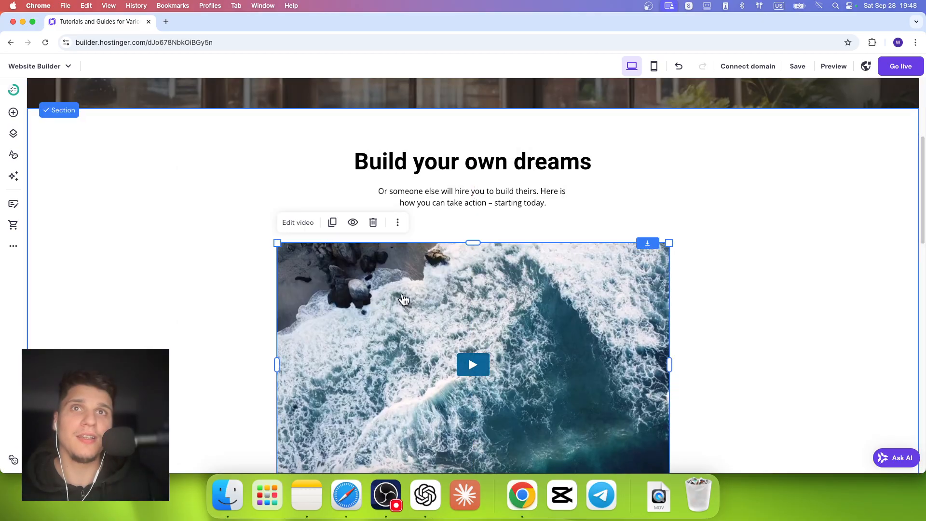
pyautogui.scroll(-1, 318, 210)
pyautogui.click(304, 173)
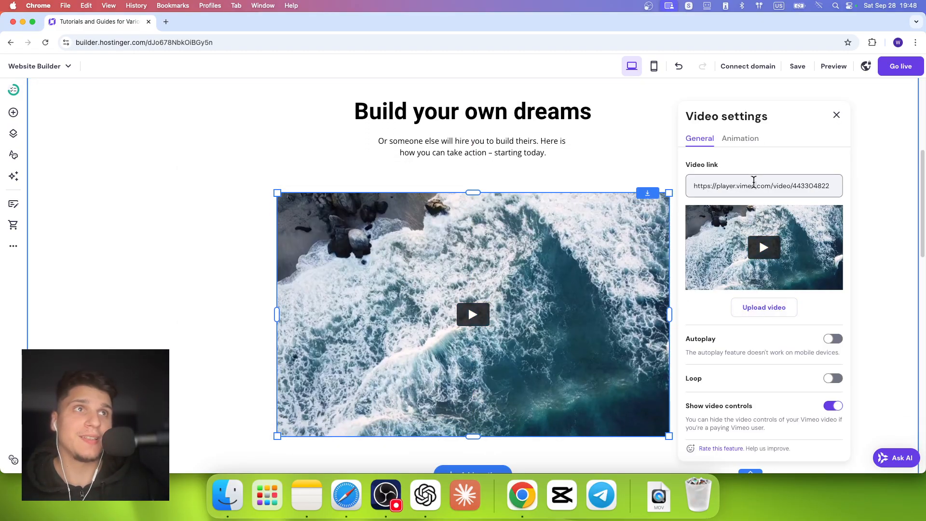
pyautogui.tripleClick(754, 185)
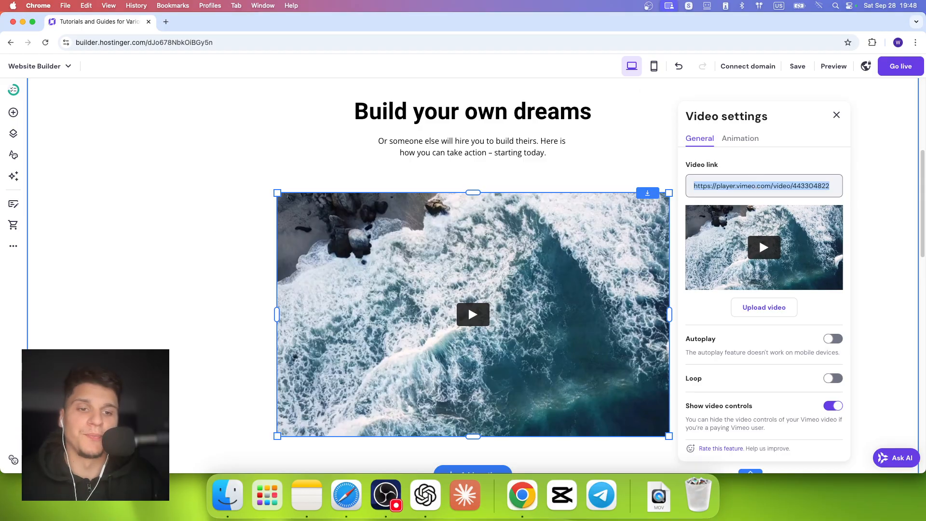
pyautogui.click(217, 225)
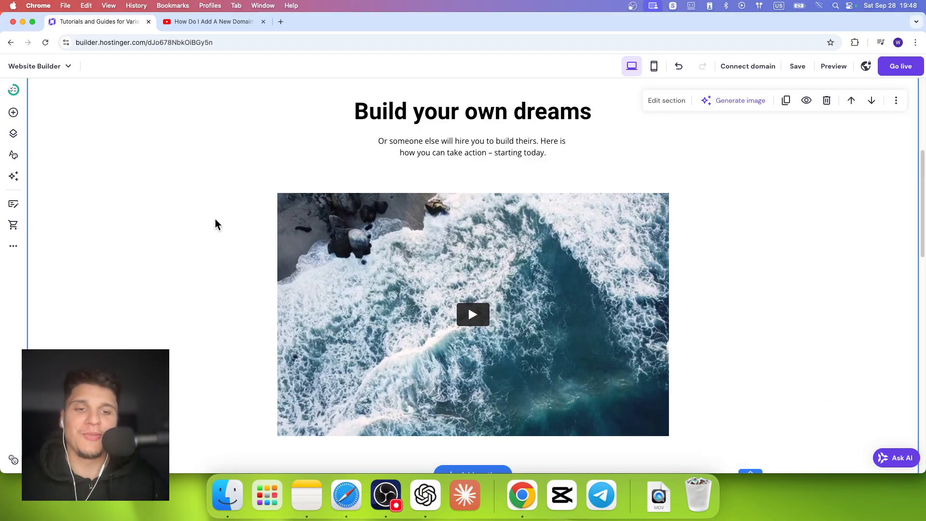
# Switch to the YouTube video about adding a new domain and copy its full web address.
pyautogui.click(220, 22)
pyautogui.click(222, 42)
pyautogui.click(222, 42)
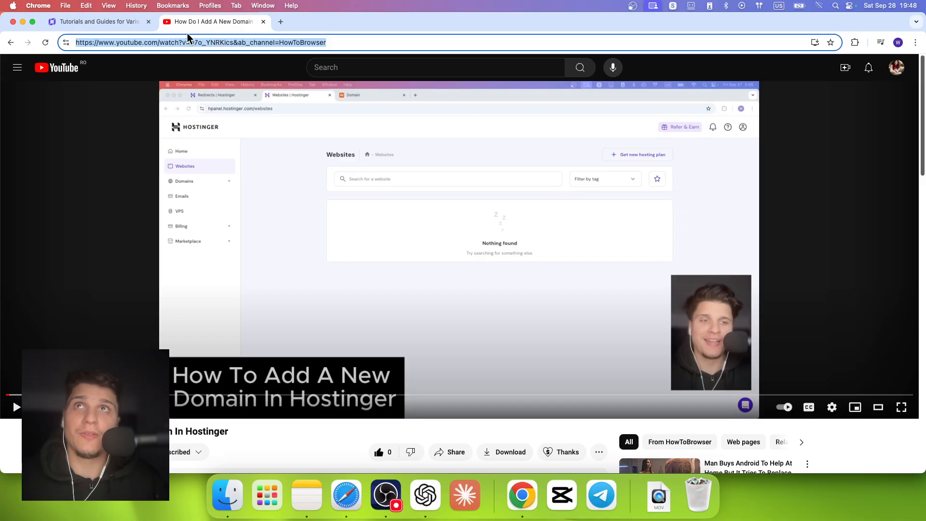
pyautogui.click(129, 21)
pyautogui.click(582, 253)
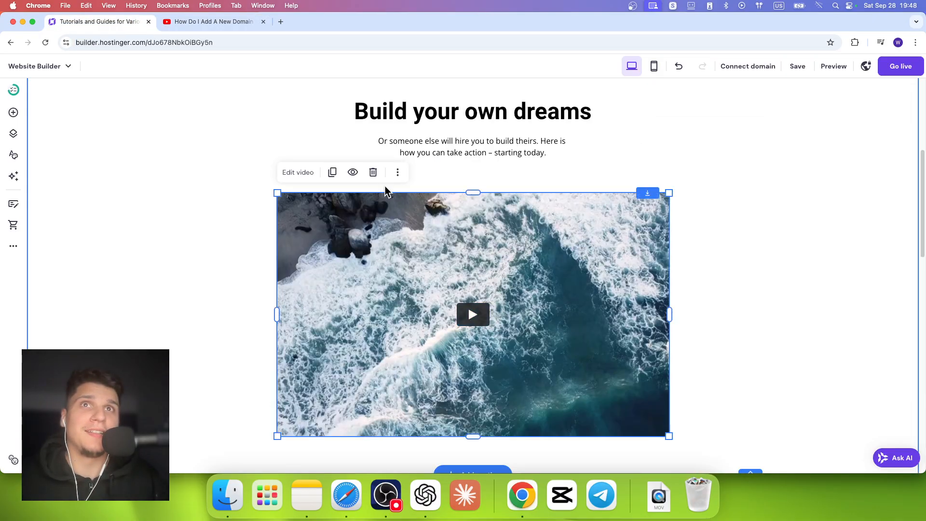
pyautogui.click(299, 174)
pyautogui.tripleClick(714, 188)
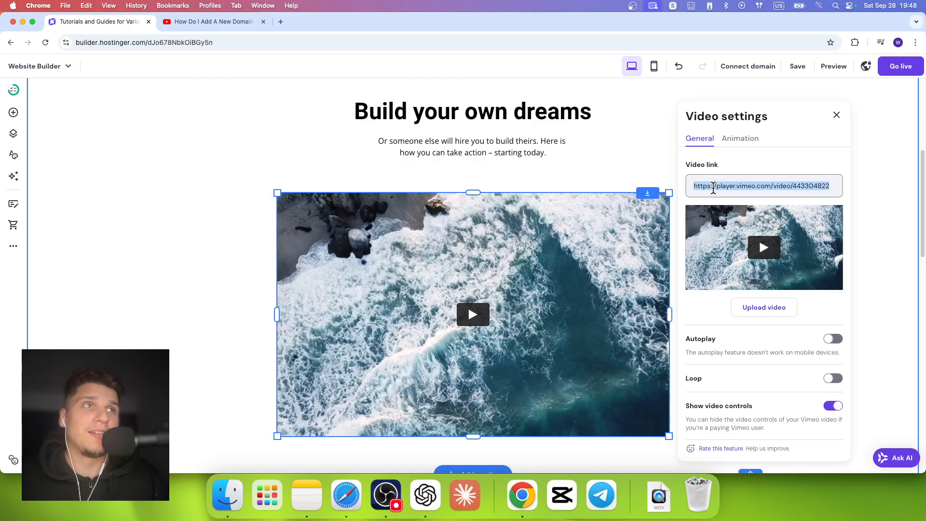
pyautogui.write('https://www.youtube.com/watch?v=b7c_YNRKics&ab_channel=HowToBrowser')
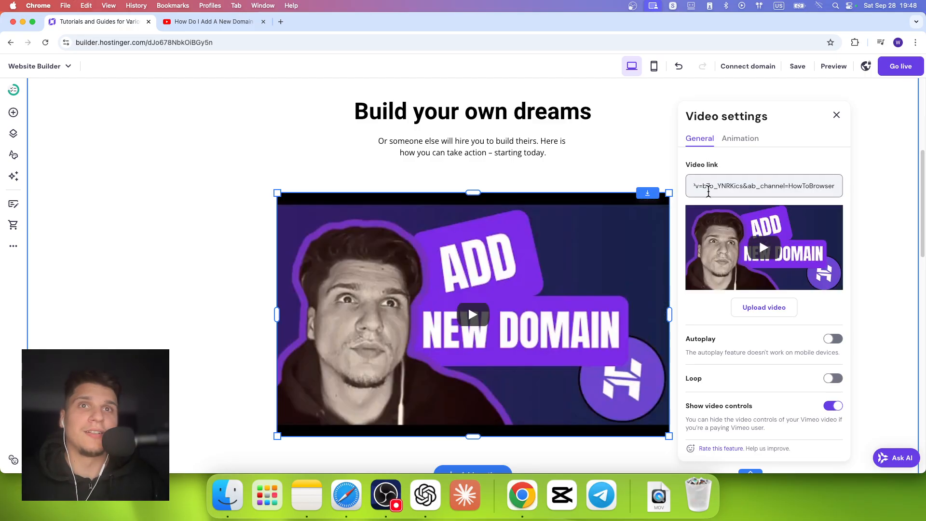
# Shrink the video to fit its thumbnail and place it centered just beneath the section's subtitle.
pyautogui.moveTo(534, 320); pyautogui.dragTo(530, 290)
pyautogui.moveTo(279, 181); pyautogui.dragTo(342, 222)
pyautogui.moveTo(507, 223); pyautogui.dragTo(504, 256)
pyautogui.moveTo(507, 289); pyautogui.dragTo(477, 212)
pyautogui.scroll(1, 517, 294)
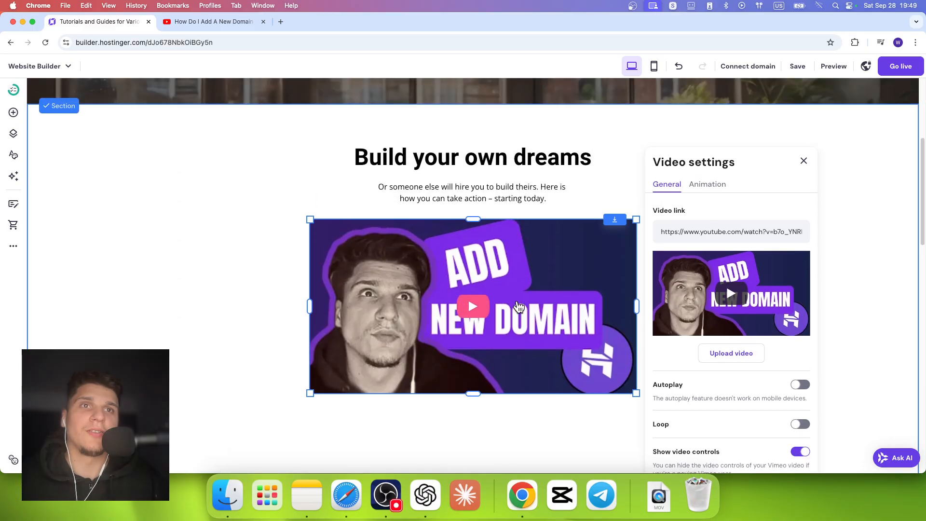
# Reduce the video section's height so it ends just below the video.
pyautogui.scroll(-5, 517, 295)
pyautogui.click(550, 217)
pyautogui.moveTo(739, 254); pyautogui.dragTo(737, 169)
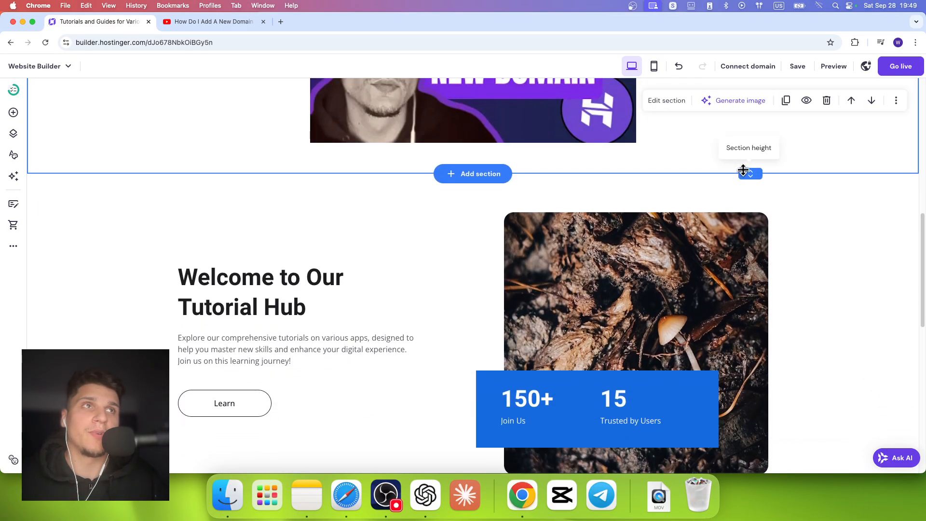
pyautogui.scroll(6, 503, 185)
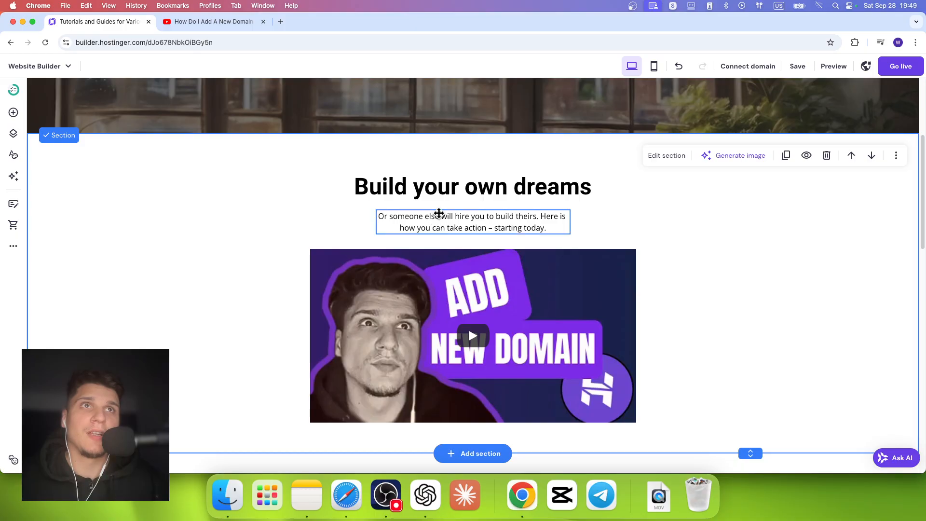
# Delete the "Build your own dreams" video section from the home page.
pyautogui.click(827, 155)
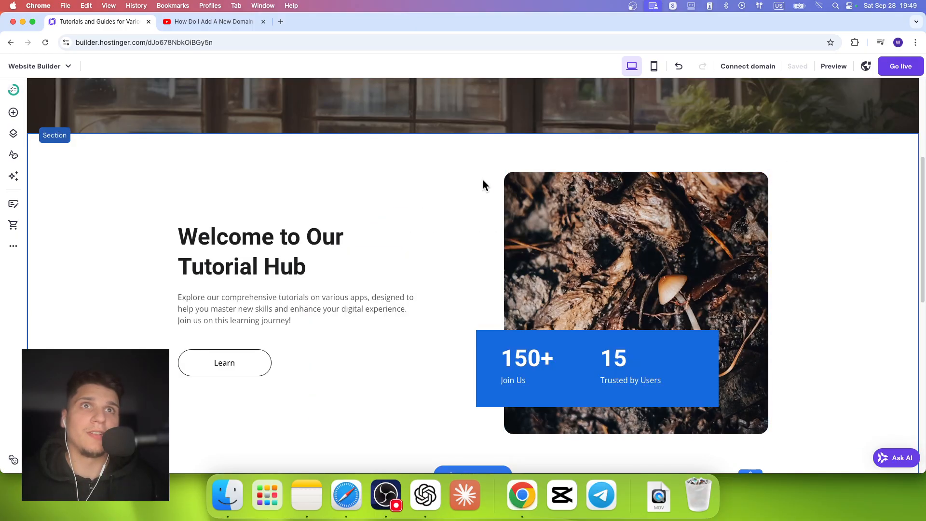
pyautogui.click(457, 131)
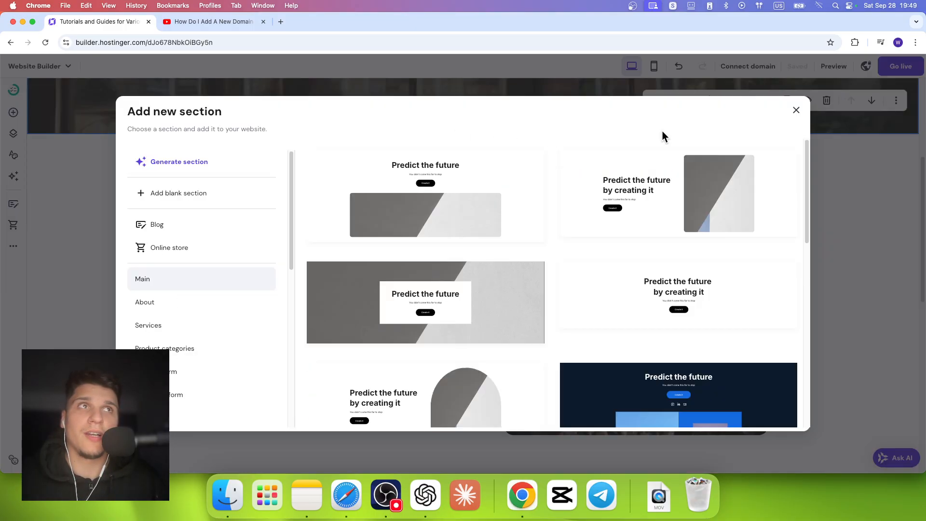
pyautogui.click(796, 110)
# Add a privacy policy section beneath the "Tutorials Made Easy" section, using howtobrowser as the company name.
pyautogui.scroll(1, 240, 237)
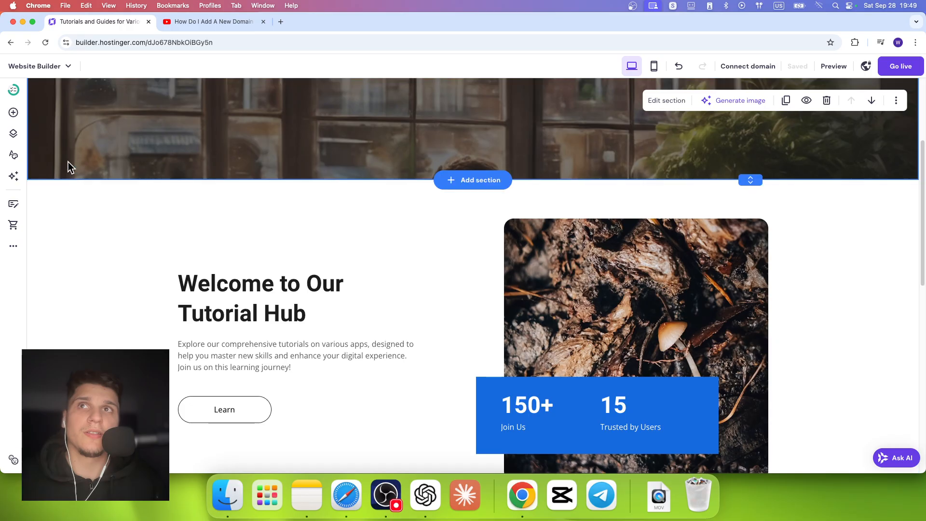
pyautogui.click(486, 180)
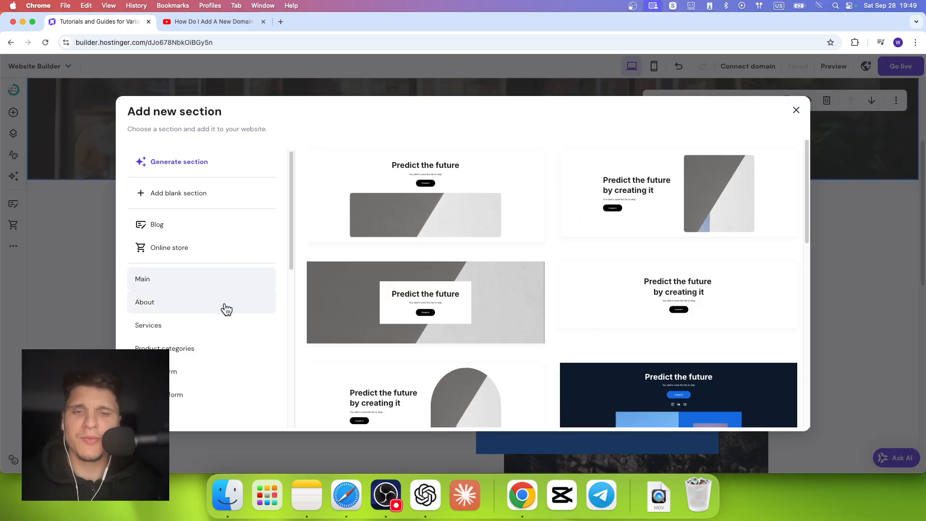
pyautogui.scroll(-10, 227, 308)
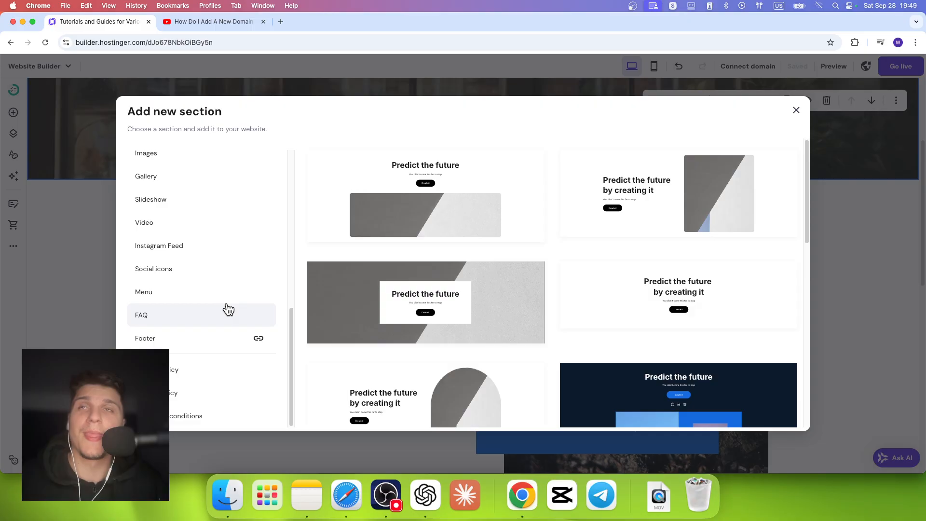
pyautogui.click(186, 377)
pyautogui.click(384, 297)
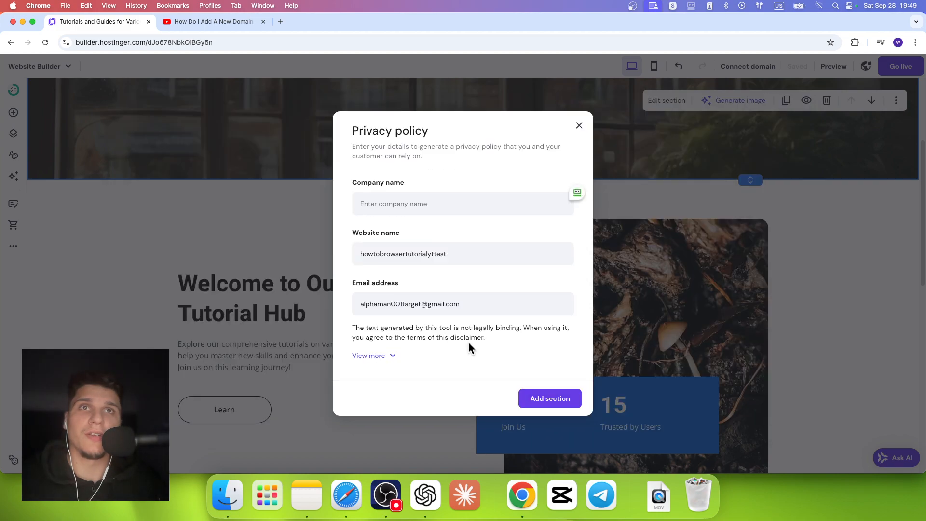
pyautogui.click(531, 398)
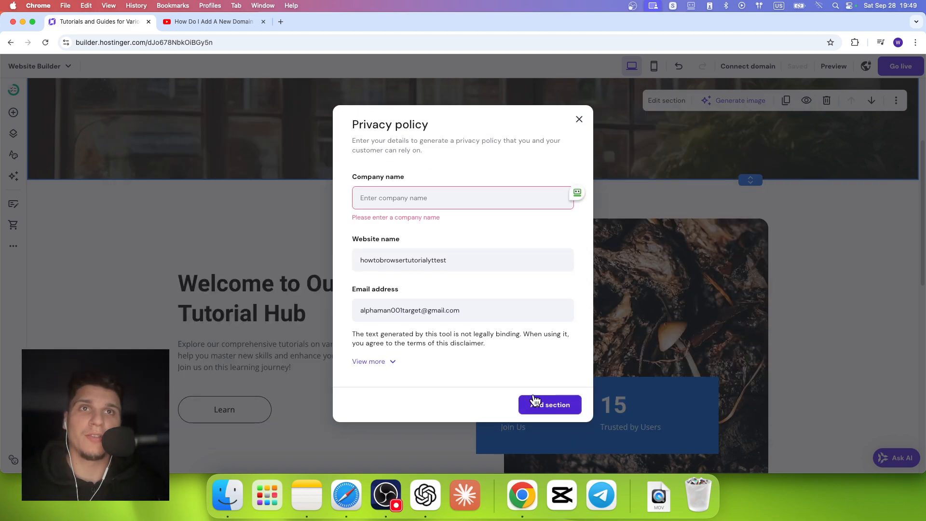
pyautogui.click(425, 201)
pyautogui.write('how')
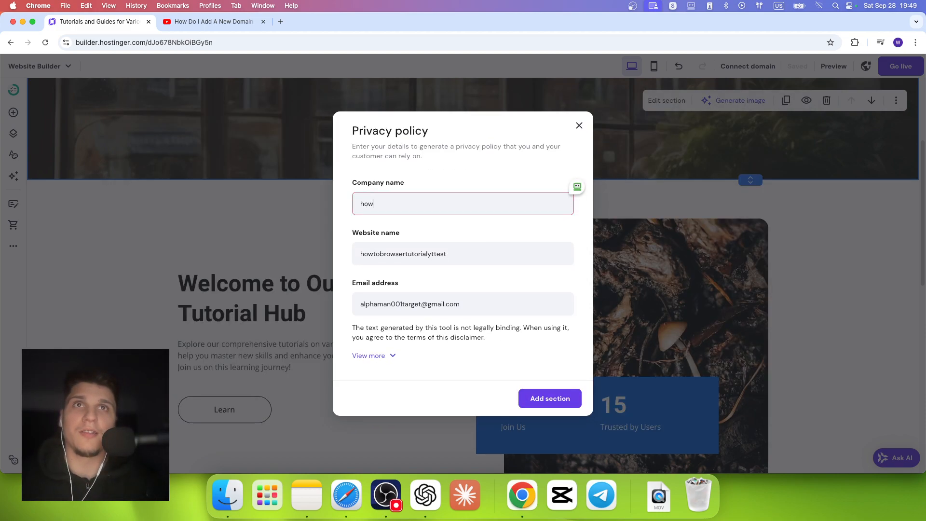
pyautogui.write('otobrowser')
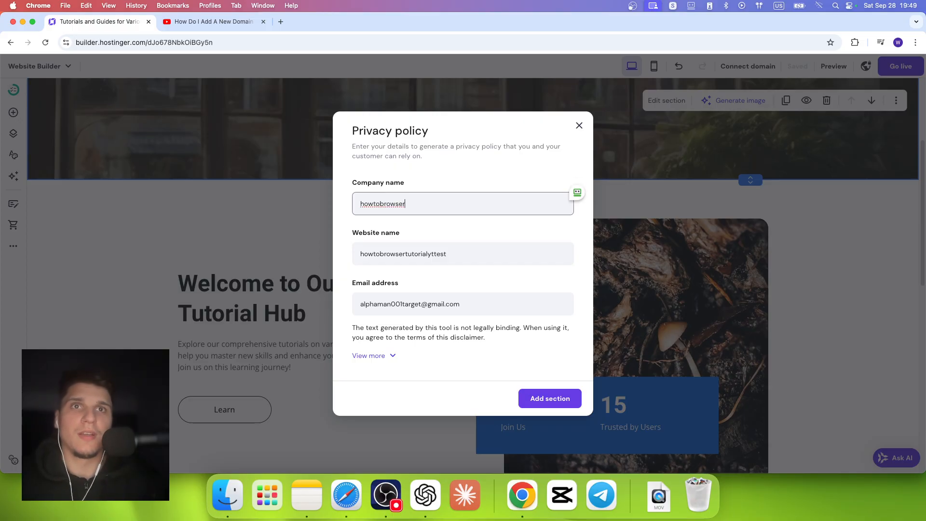
pyautogui.click(548, 400)
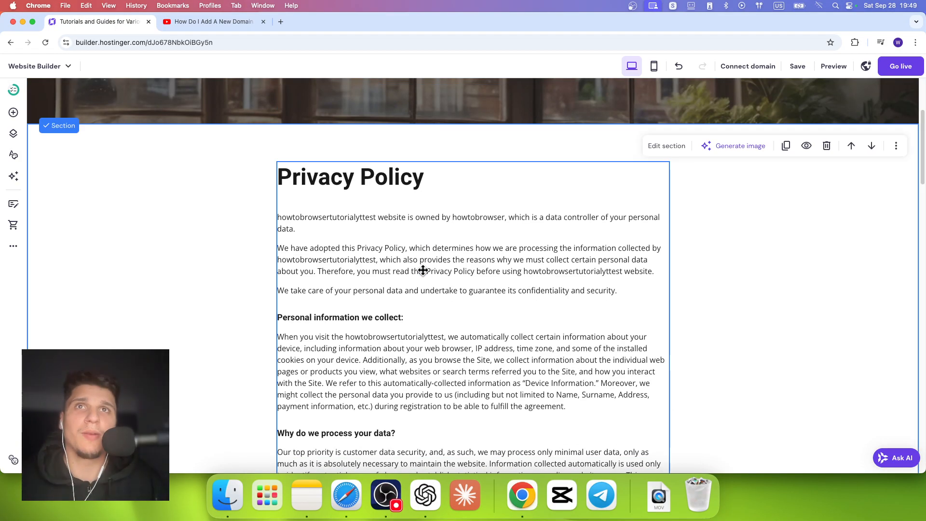
# Delete the privacy policy section from the home page.
pyautogui.click(422, 143)
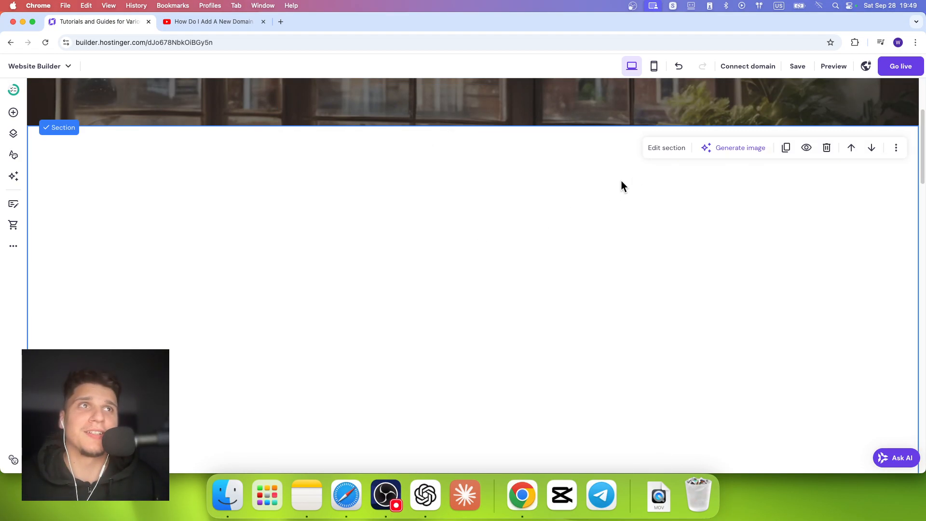
pyautogui.click(825, 148)
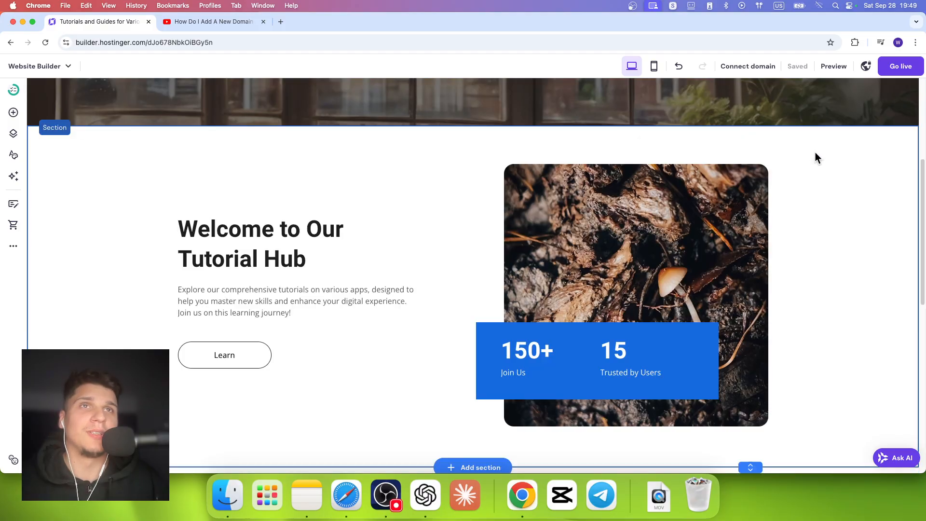
pyautogui.click(465, 126)
pyautogui.scroll(-10, 203, 370)
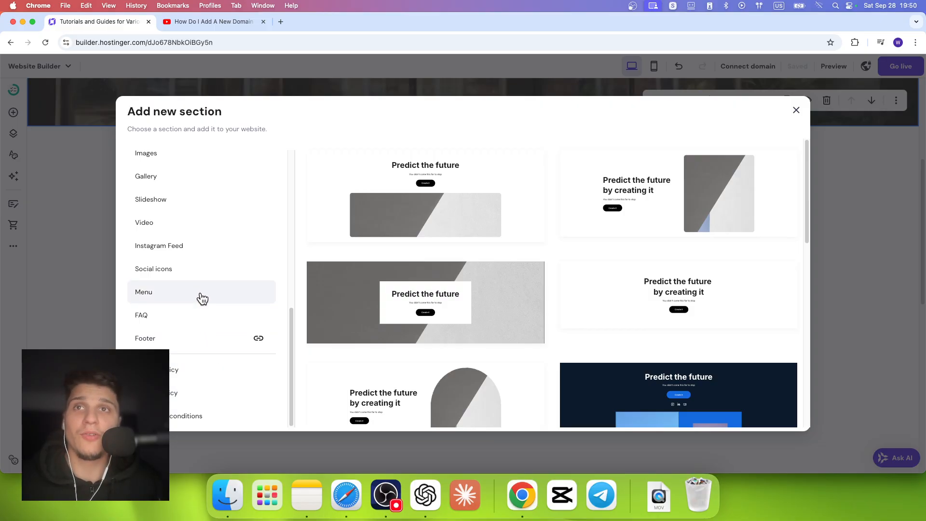
pyautogui.scroll(10, 202, 299)
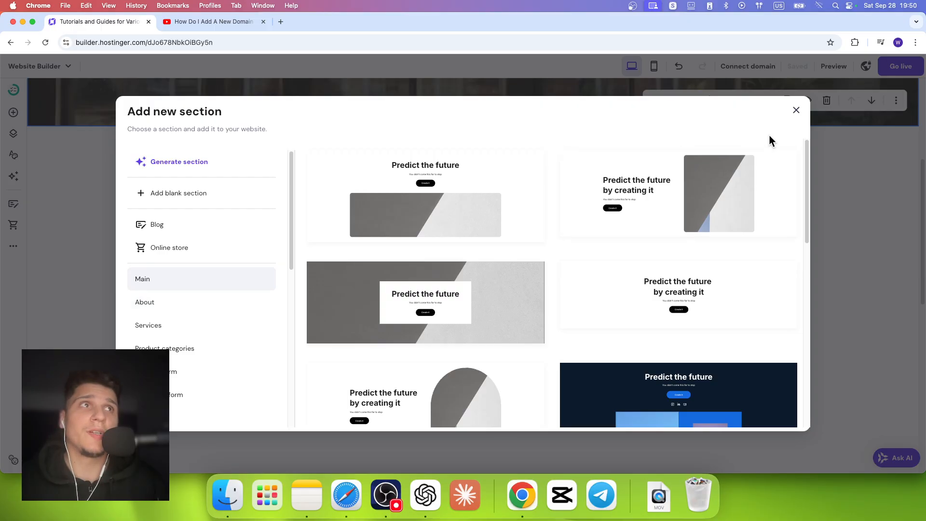
pyautogui.click(796, 110)
# Delete the "Welcome to Our Tutorial Hub" and "Get in Touch" sections, leaving the "Tutorials Made Easy" section above the footer.
pyautogui.scroll(5, 594, 197)
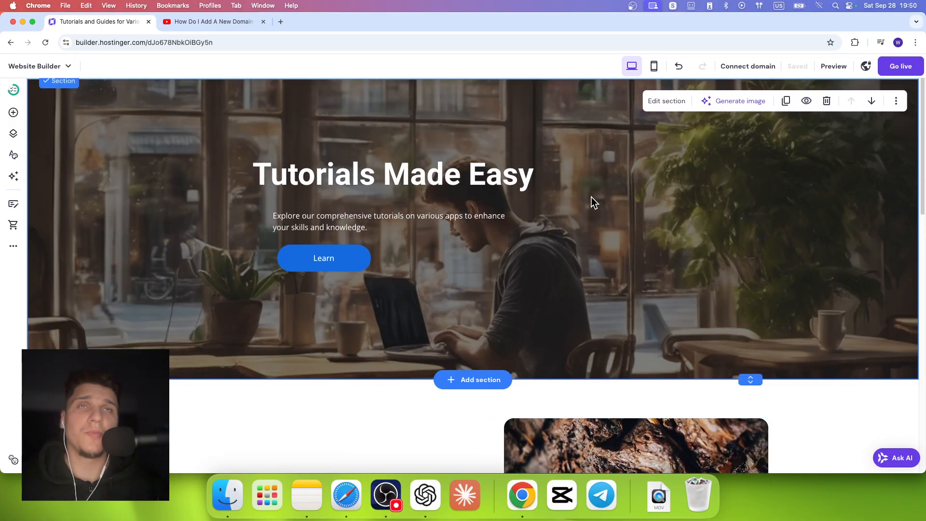
pyautogui.scroll(-1, 592, 198)
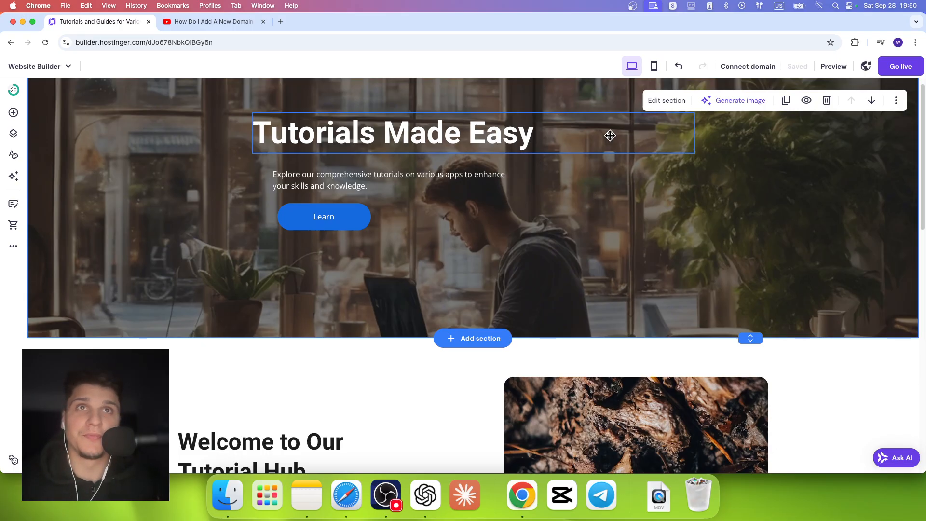
pyautogui.scroll(-2, 523, 233)
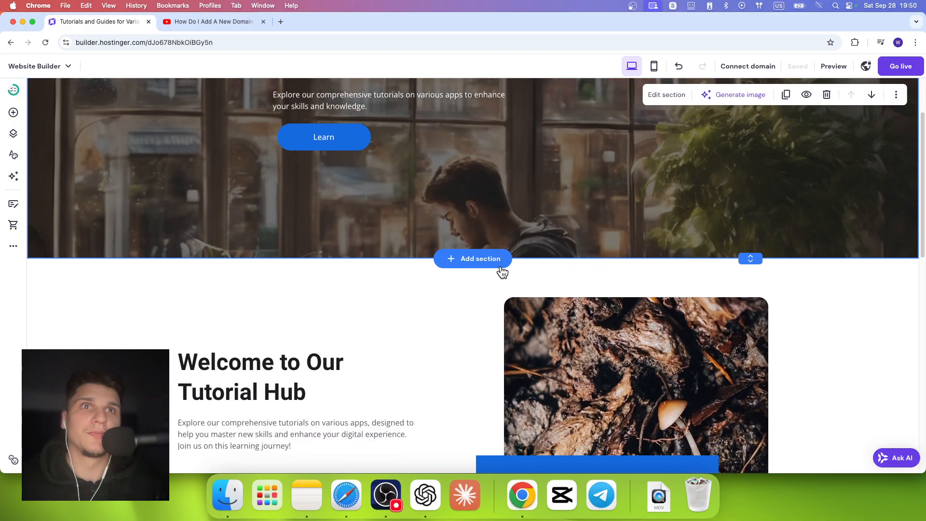
pyautogui.click(825, 261)
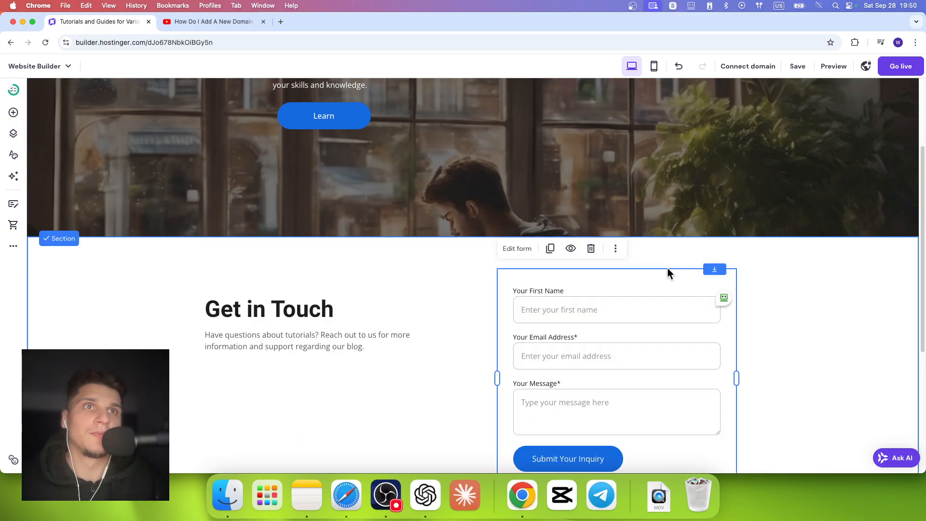
pyautogui.click(826, 261)
pyautogui.scroll(3, 638, 252)
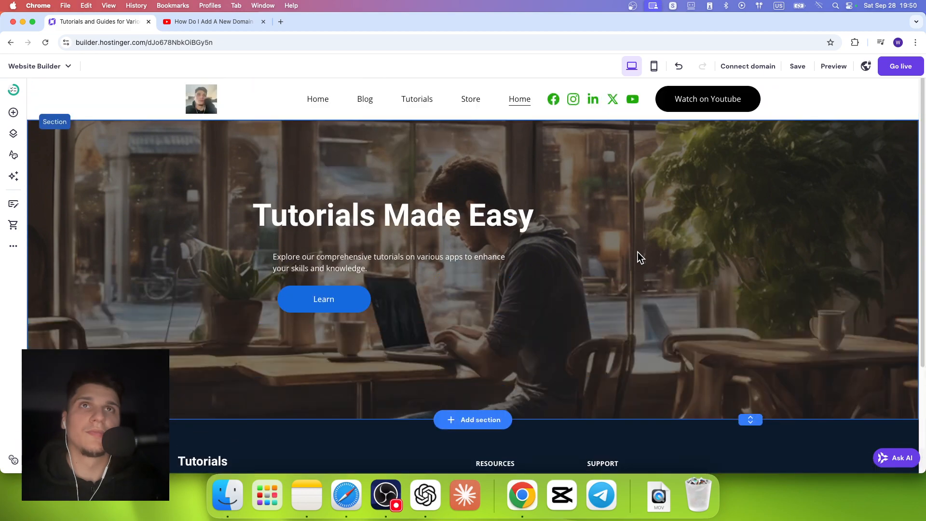